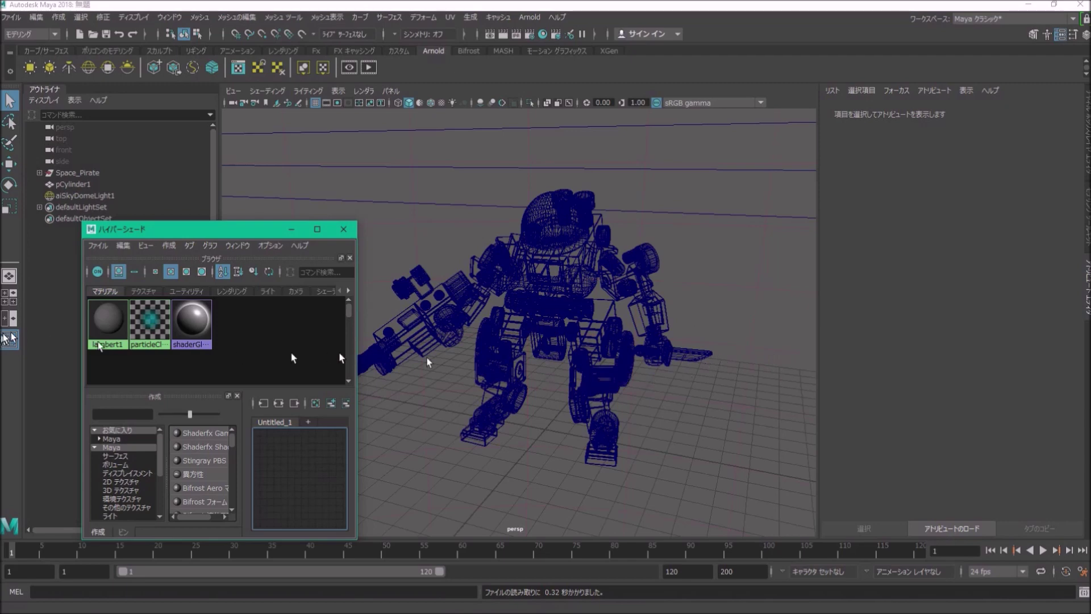
# Open the Arnold RenderView and place its window next to the Hypershade so the live render is in sight.
pyautogui.click(370, 67)
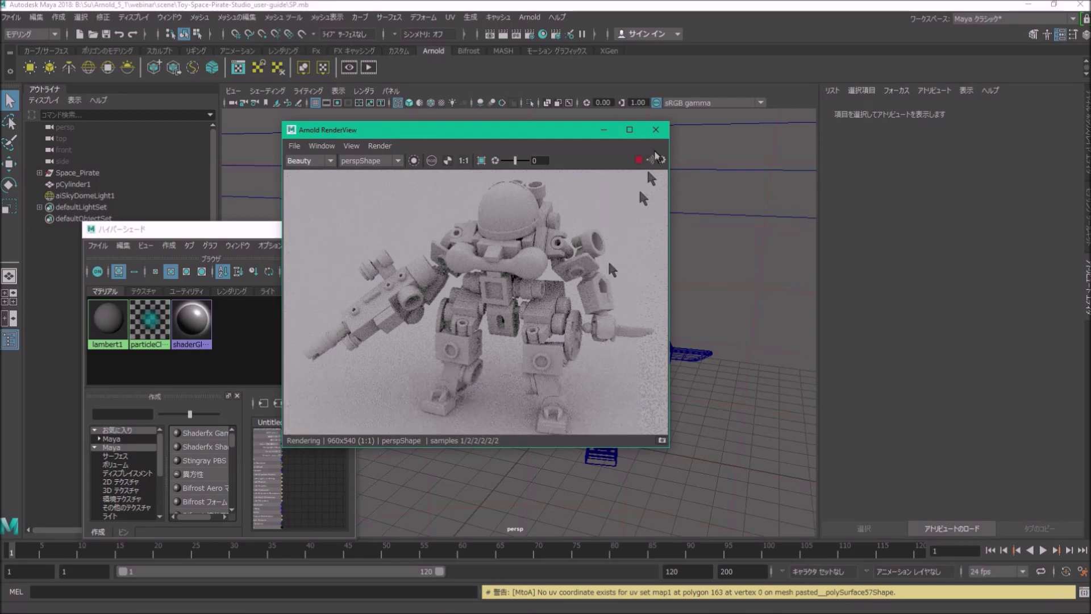
pyautogui.moveTo(575, 135); pyautogui.dragTo(345, 120)
pyautogui.click(358, 530)
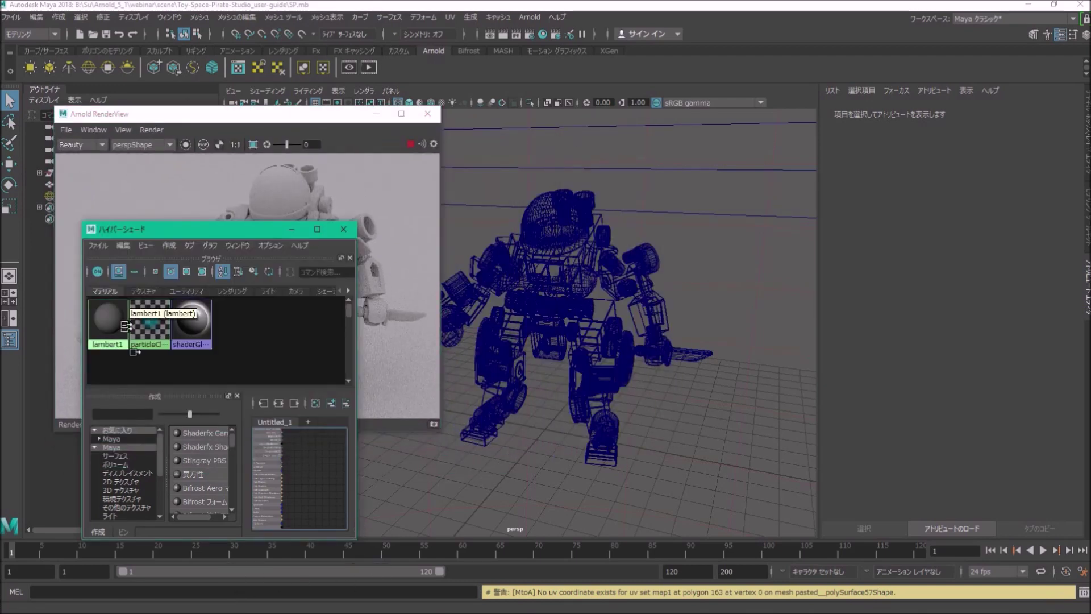
pyautogui.moveTo(159, 119); pyautogui.dragTo(235, 113)
# Create three aiToon shaders from the Arnold surface shaders in the Hypershade.
pyautogui.click(95, 375)
pyautogui.click(95, 447)
pyautogui.click(95, 456)
pyautogui.click(100, 465)
pyautogui.click(121, 473)
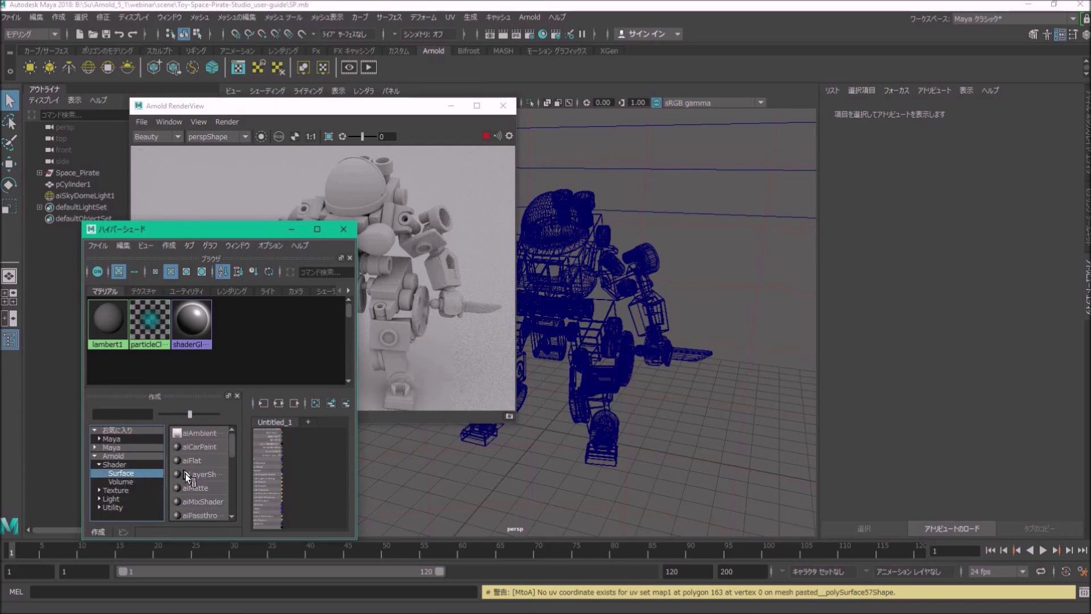
pyautogui.scroll(-5, 188, 476)
pyautogui.click(202, 447)
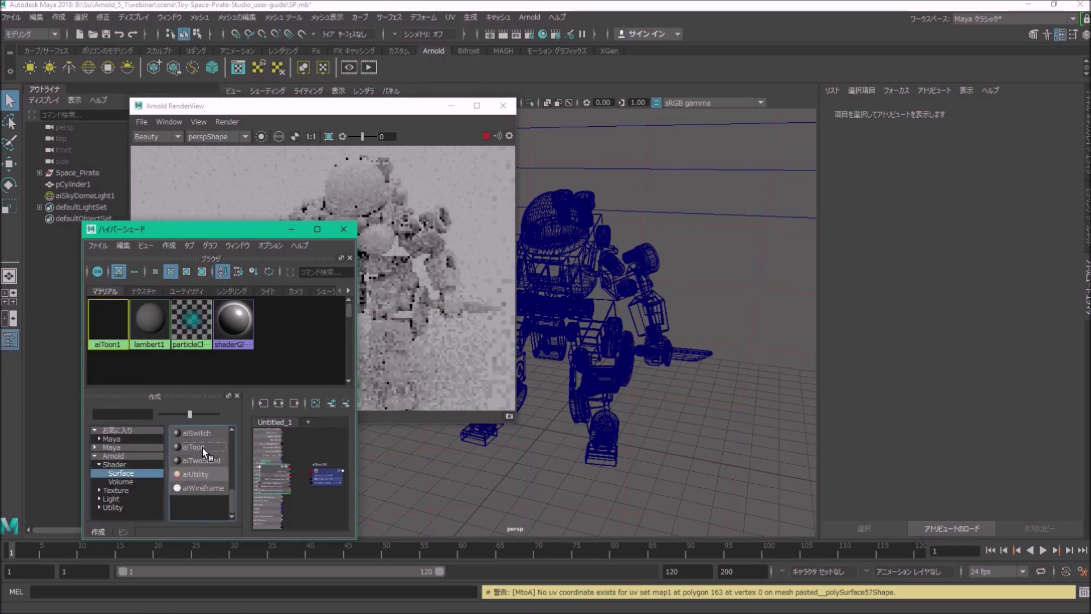
pyautogui.click(202, 448)
pyautogui.click(203, 447)
# Rename the first aiToon shader to aiToon_BG.
pyautogui.click(119, 332)
pyautogui.click(954, 141)
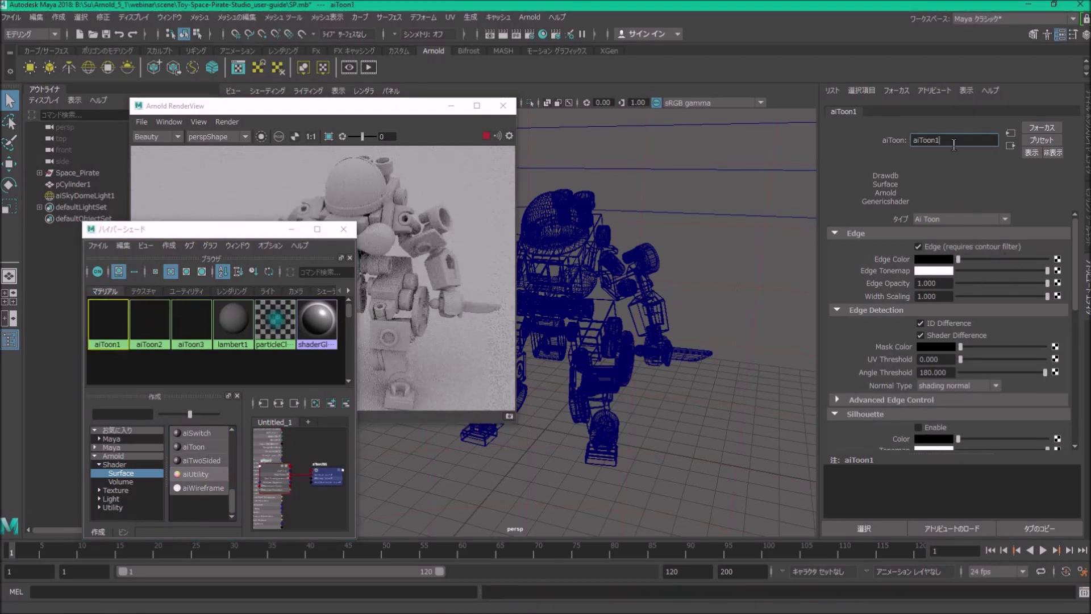
pyautogui.write('_BG')
pyautogui.press('Return')
# Rename the second aiToon shader to aiToon_Toy.
pyautogui.click(150, 322)
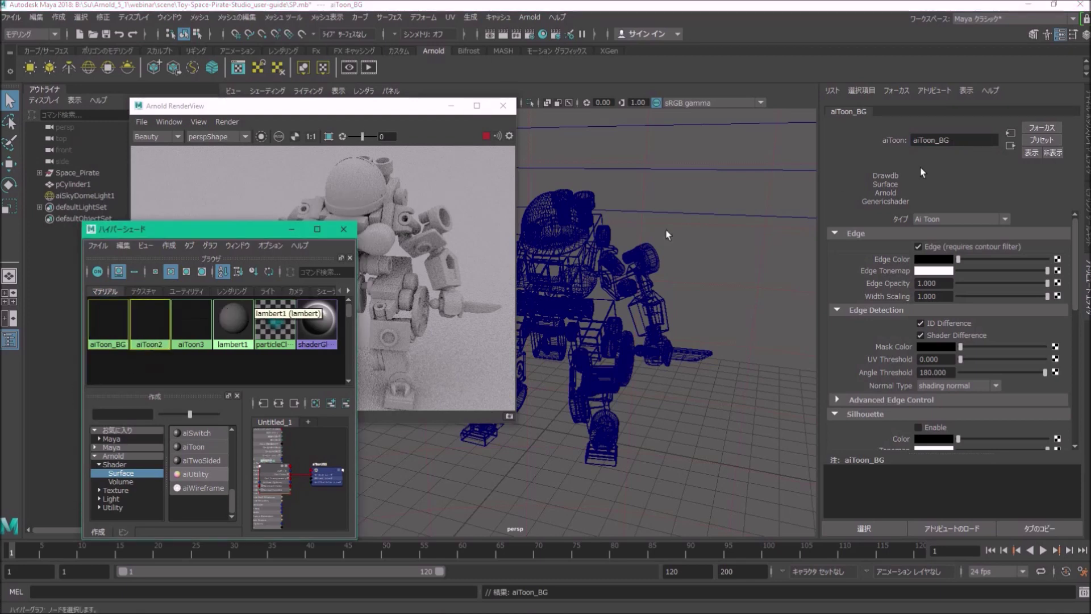
pyautogui.click(952, 140)
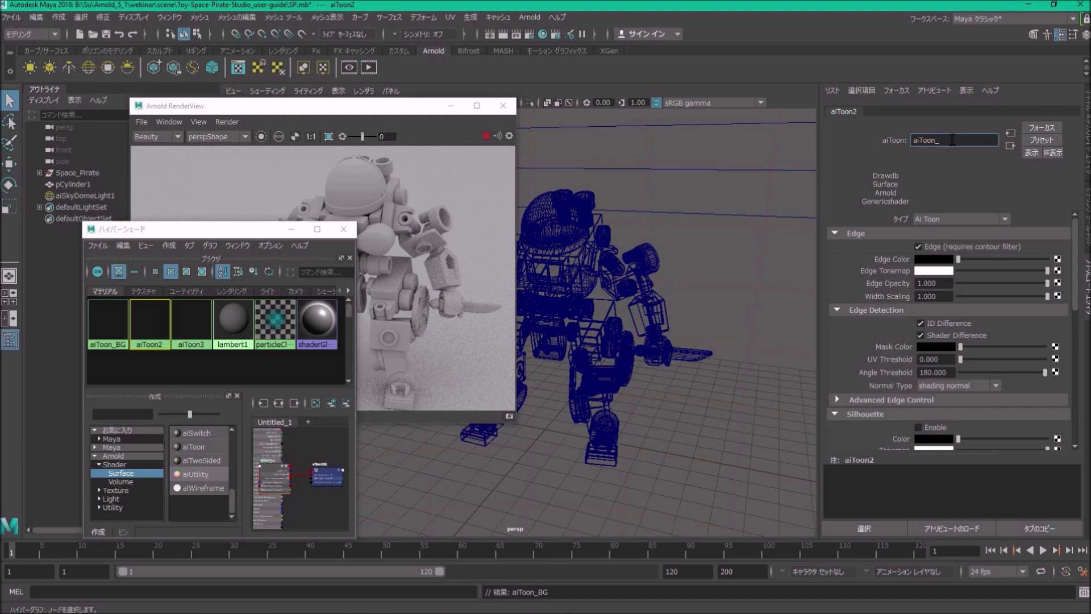
pyautogui.write('_Toy')
pyautogui.press('Return')
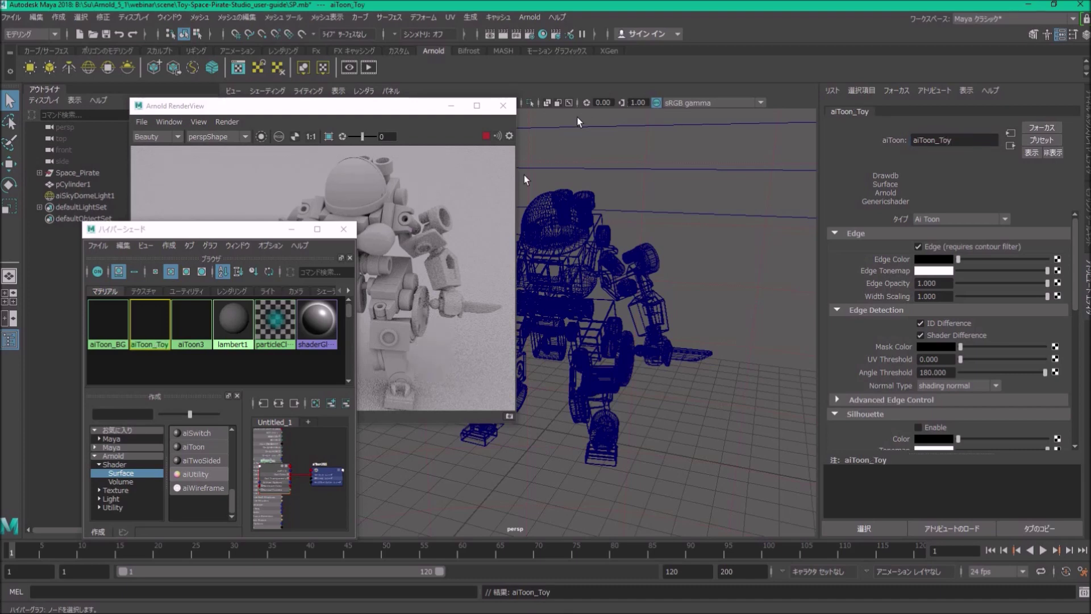
# Rename the third aiToon shader to aiToon_Helmet.
pyautogui.click(191, 321)
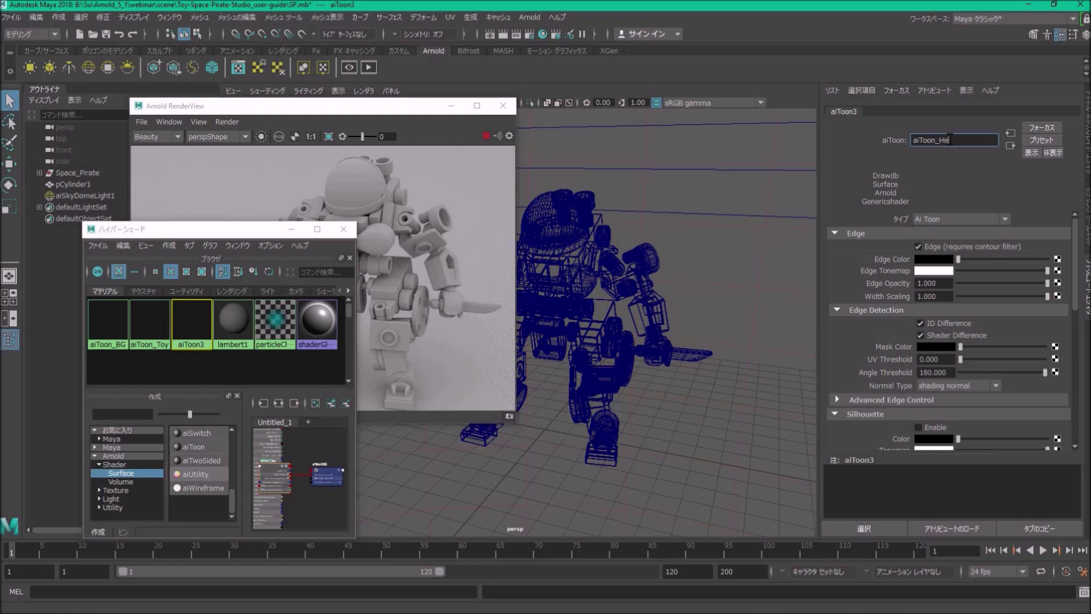
pyautogui.write('t')
pyautogui.press('Return')
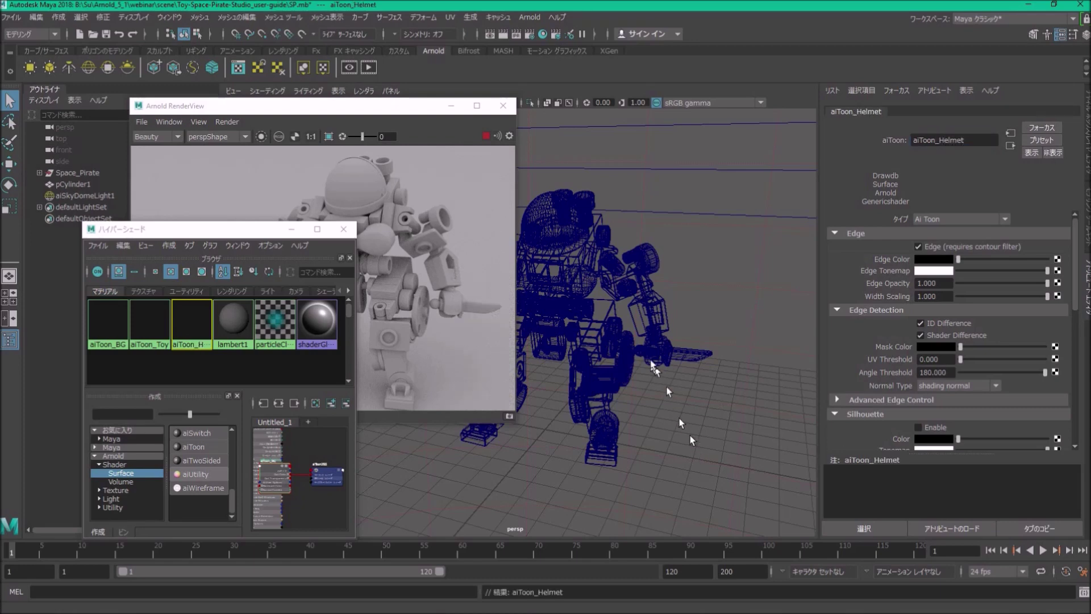
# Assign the aiToon_BG shader to the background object pCylinder1.
pyautogui.click(482, 254)
pyautogui.rightClick(102, 328)
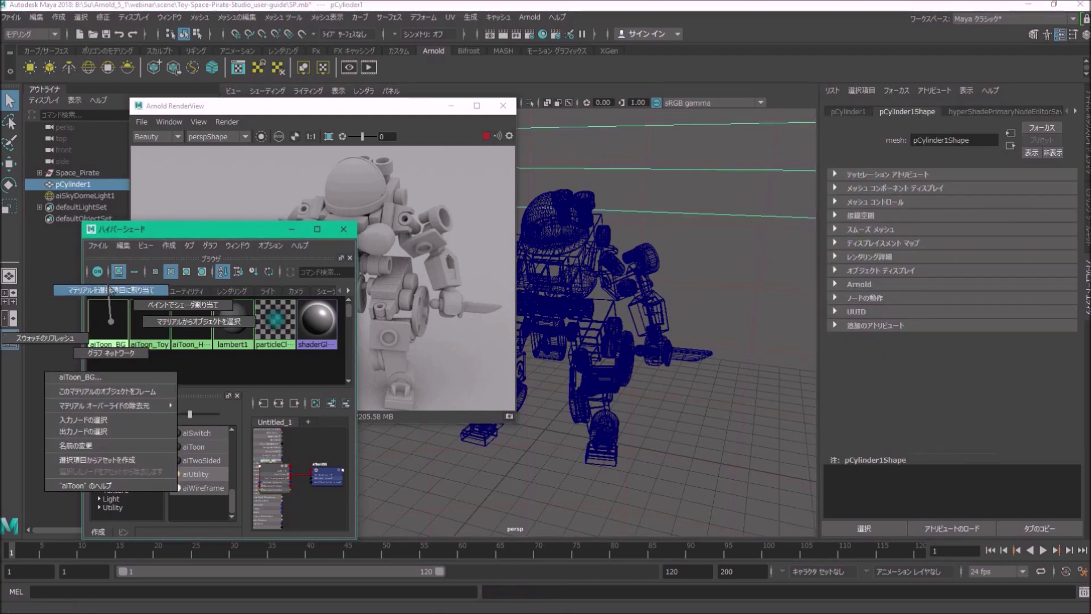
pyautogui.click(108, 362)
# Assign the aiToon_Toy shader to the whole Space_Pirate group.
pyautogui.click(85, 173)
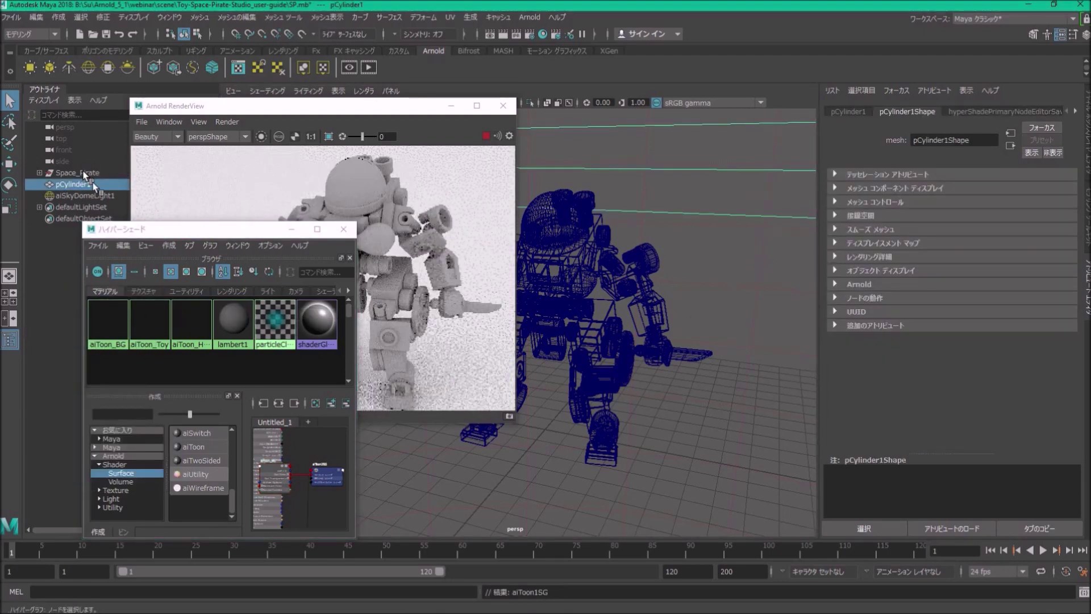
pyautogui.rightClick(153, 322)
pyautogui.click(152, 294)
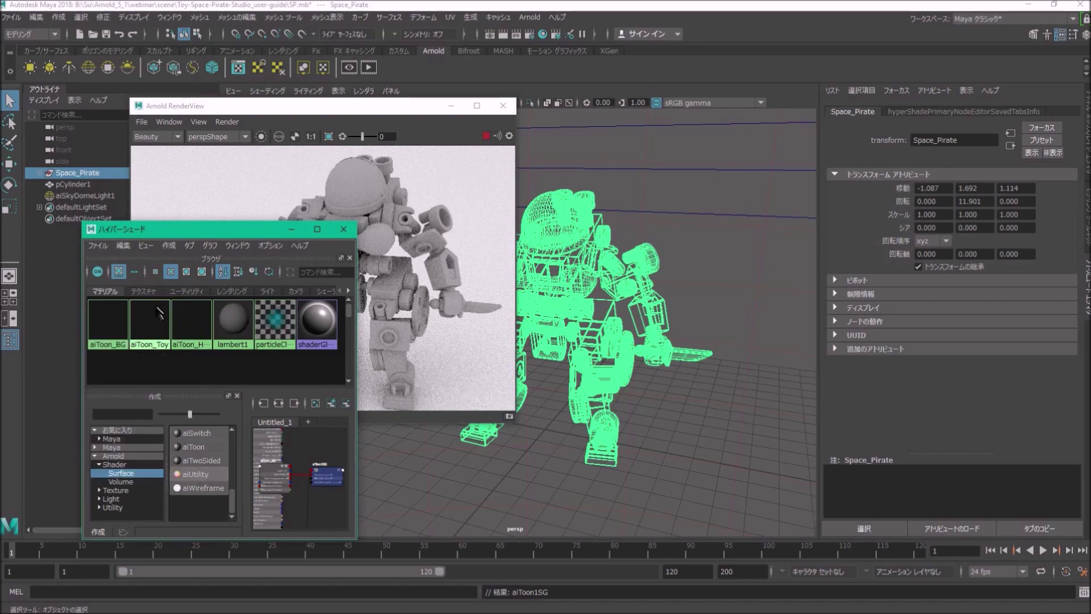
# Assign the aiToon_Helmet shader to the robot's dome-shaped helmet.
pyautogui.click(202, 316)
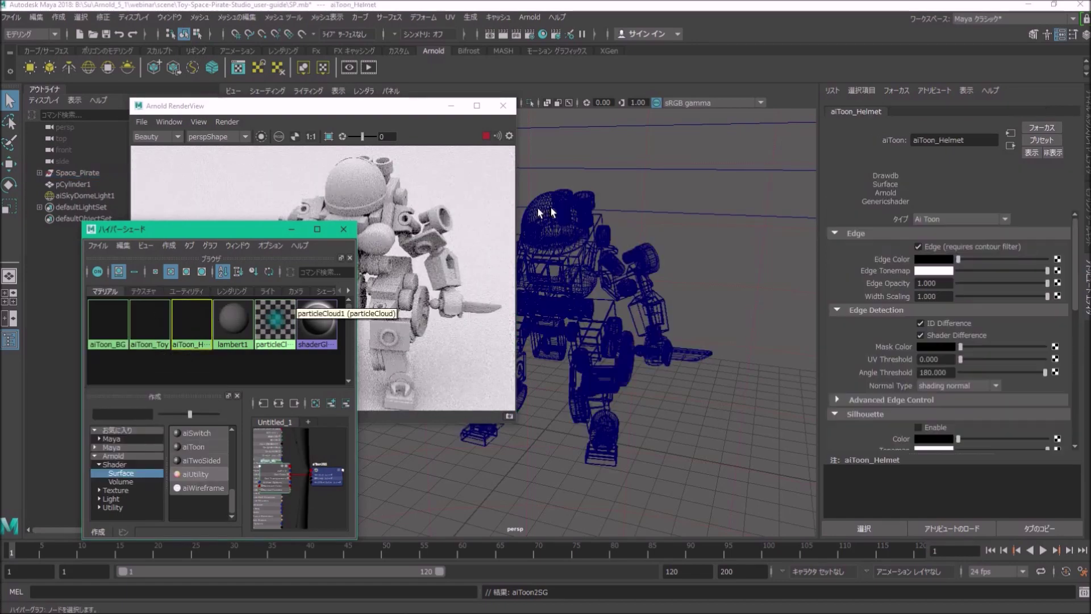
pyautogui.click(541, 209)
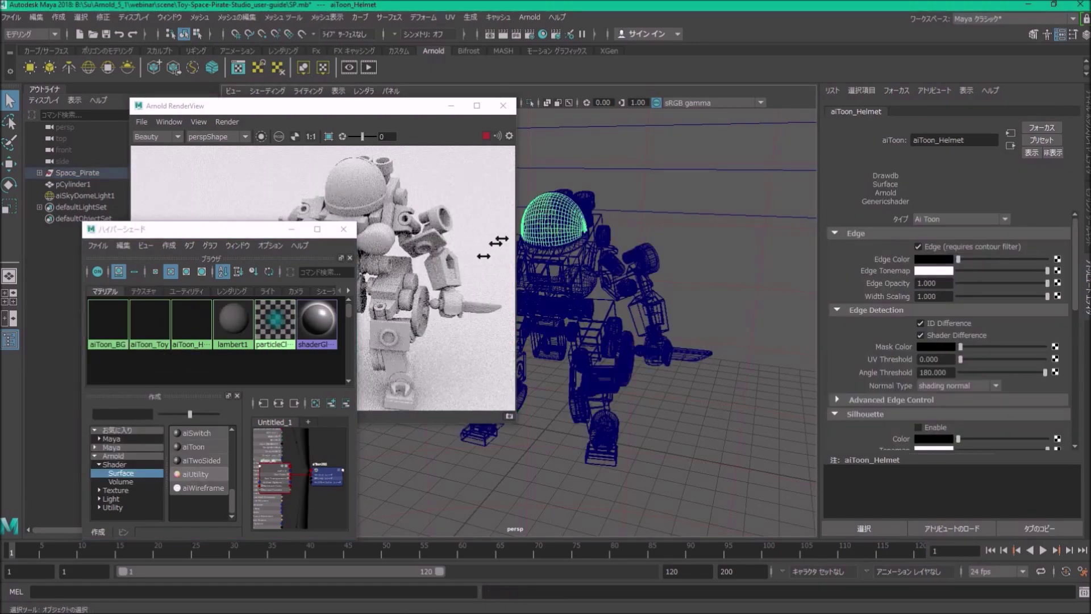
pyautogui.rightClick(200, 322)
pyautogui.click(210, 289)
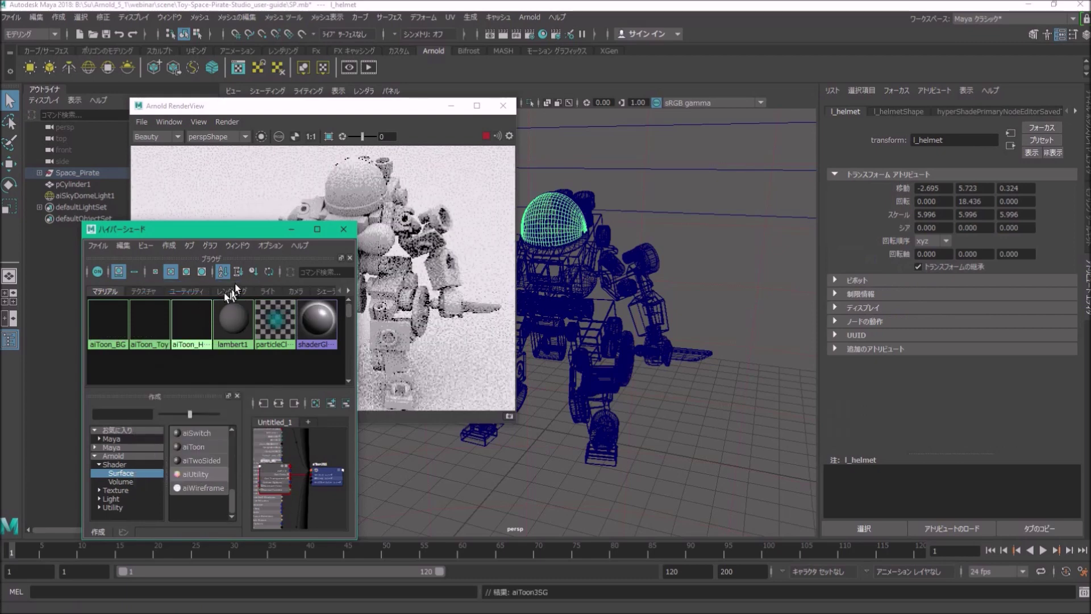
# Set the base color of the aiToon_Helmet shader to a light cyan.
pyautogui.click(189, 326)
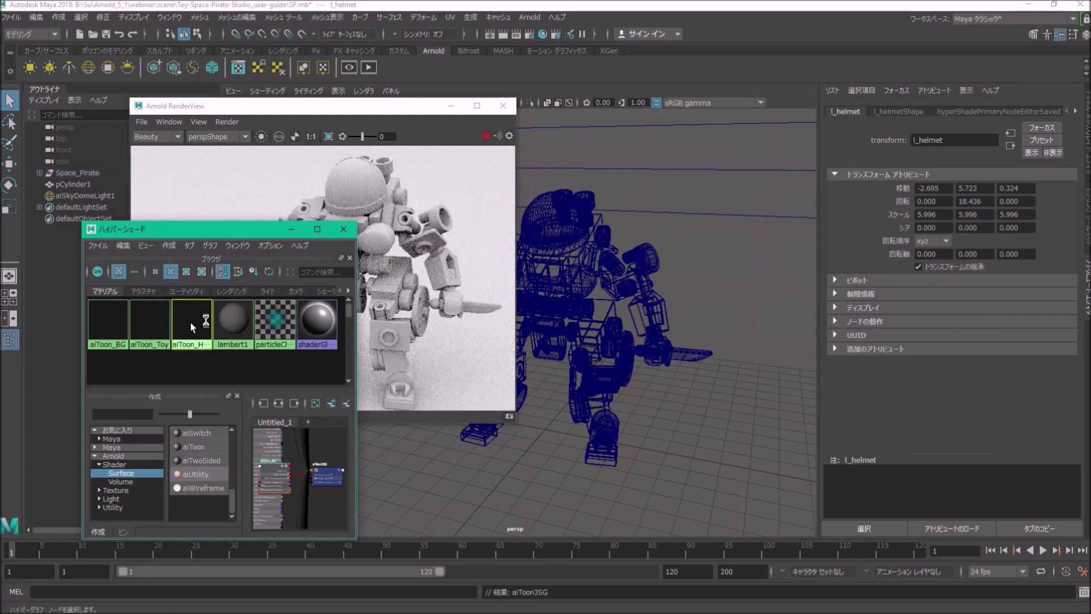
pyautogui.scroll(-5, 965, 375)
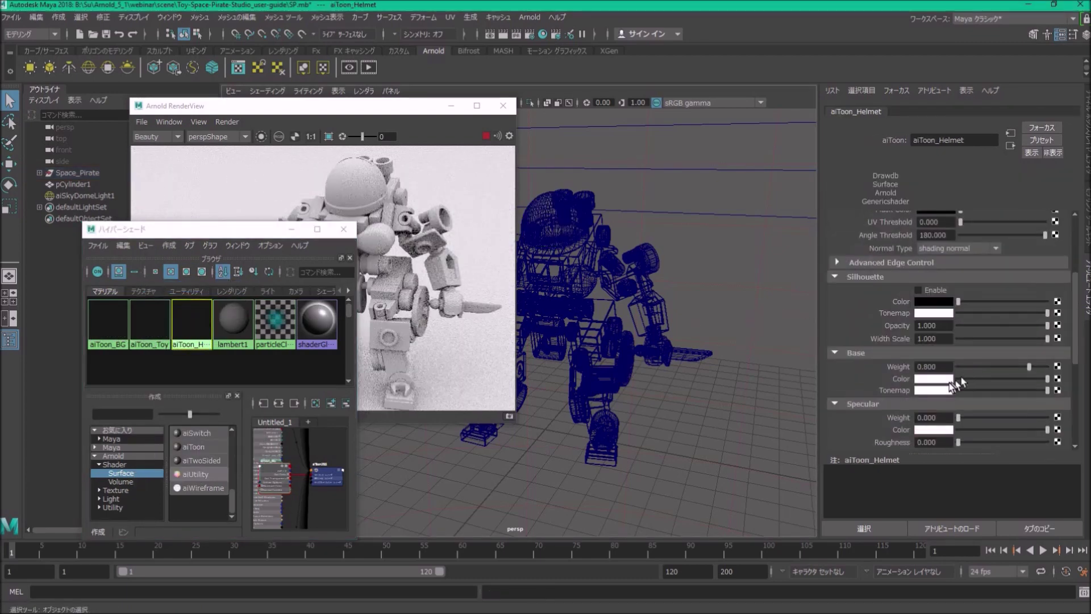
pyautogui.click(933, 378)
pyautogui.click(937, 354)
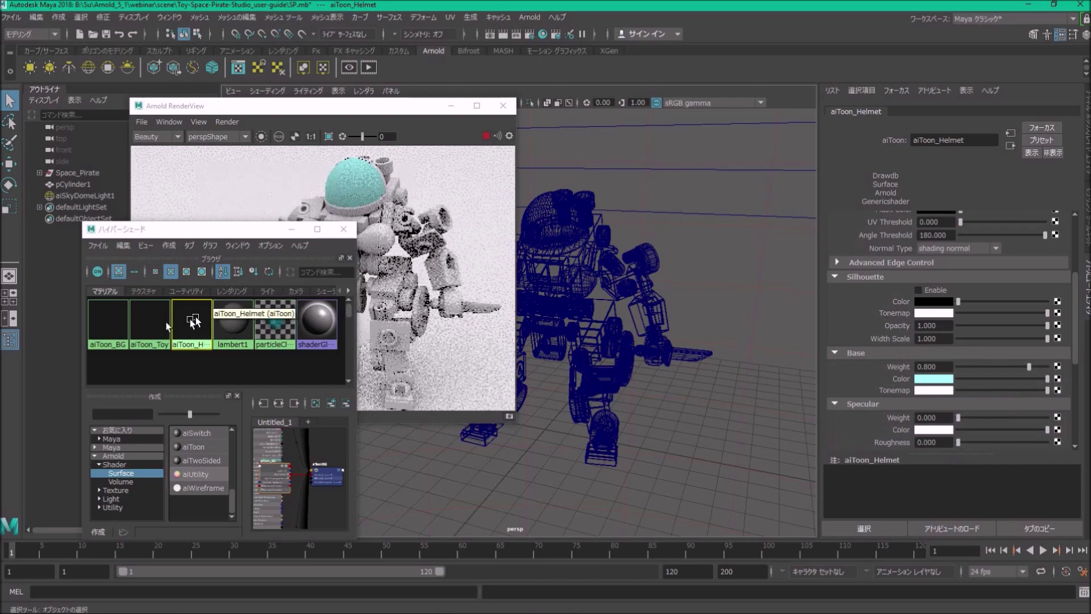
# Set the base color of the aiToon_Toy shader to a darker green with hue 120, saturation 1 and value 0.488.
pyautogui.click(149, 321)
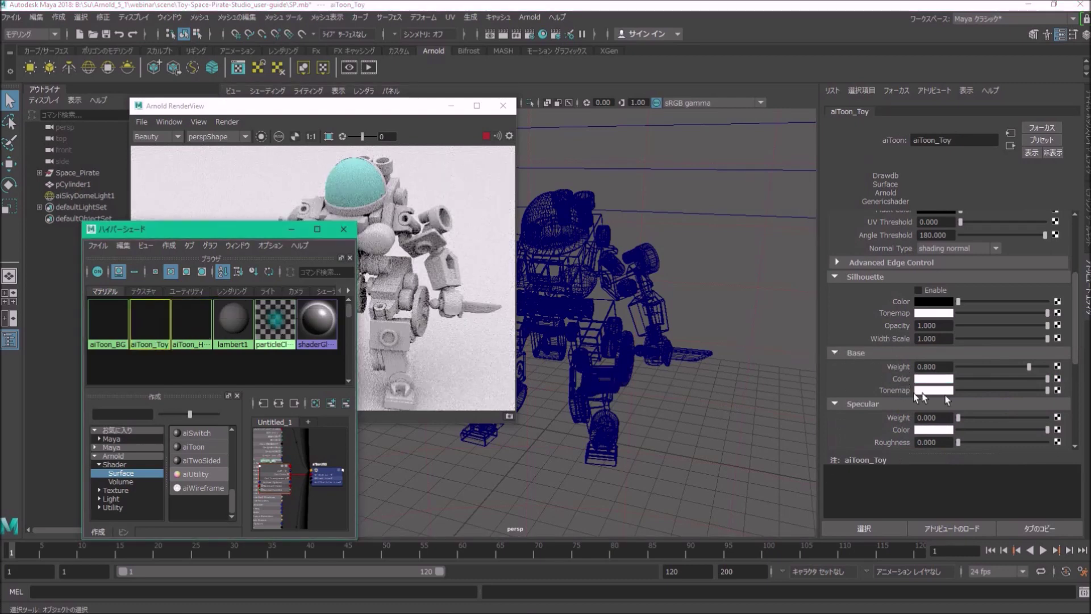
pyautogui.click(933, 379)
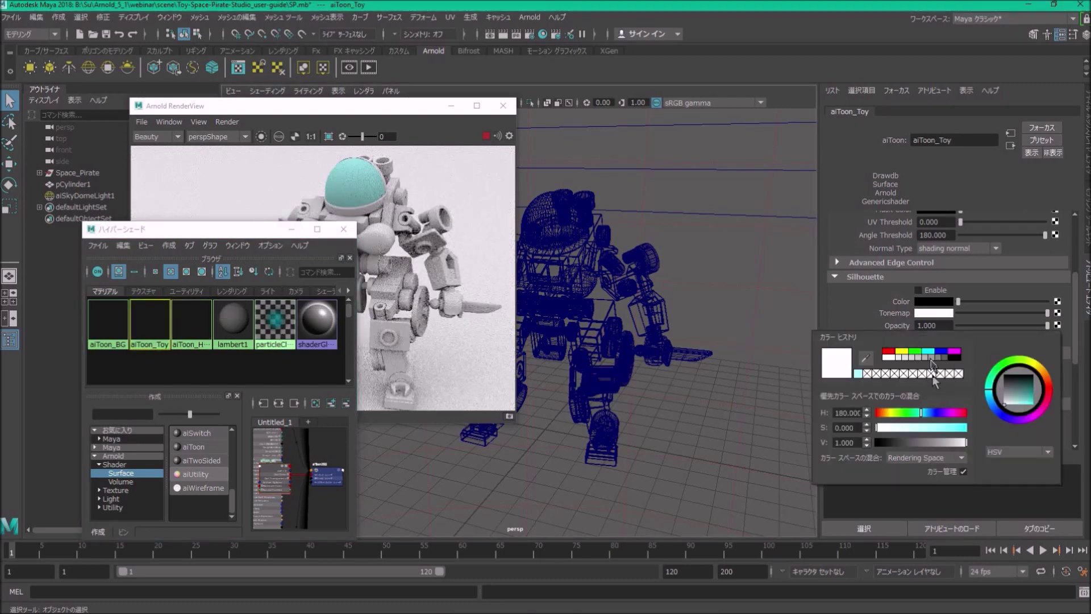
pyautogui.click(913, 351)
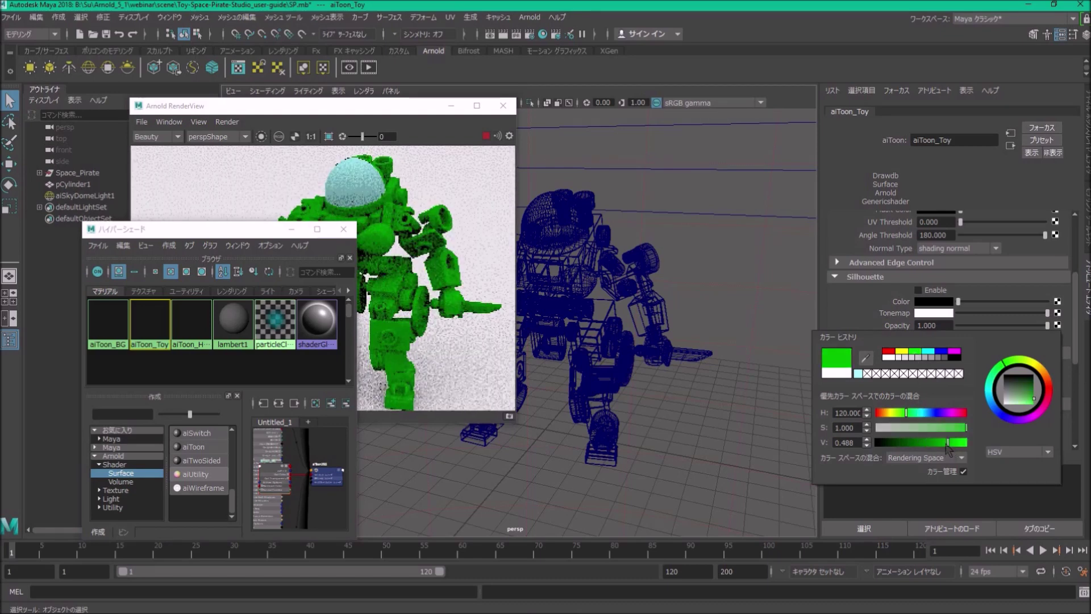
pyautogui.moveTo(223, 310); pyautogui.dragTo(371, 304, button='middle')
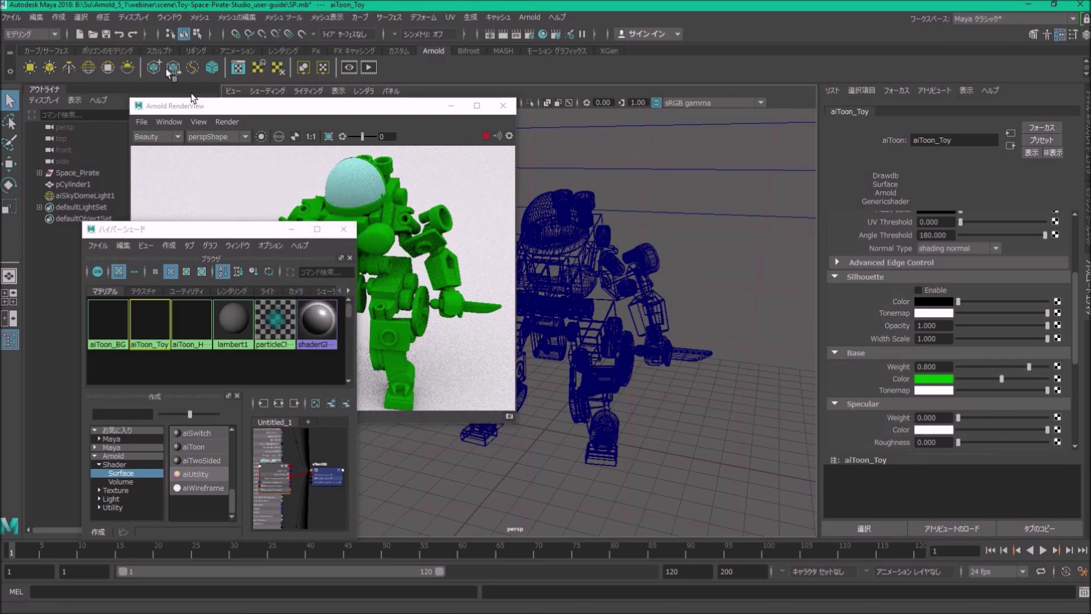
# Set the Arnold filter type to contour in the render settings and check the robot's outlines in the render view.
pyautogui.click(169, 17)
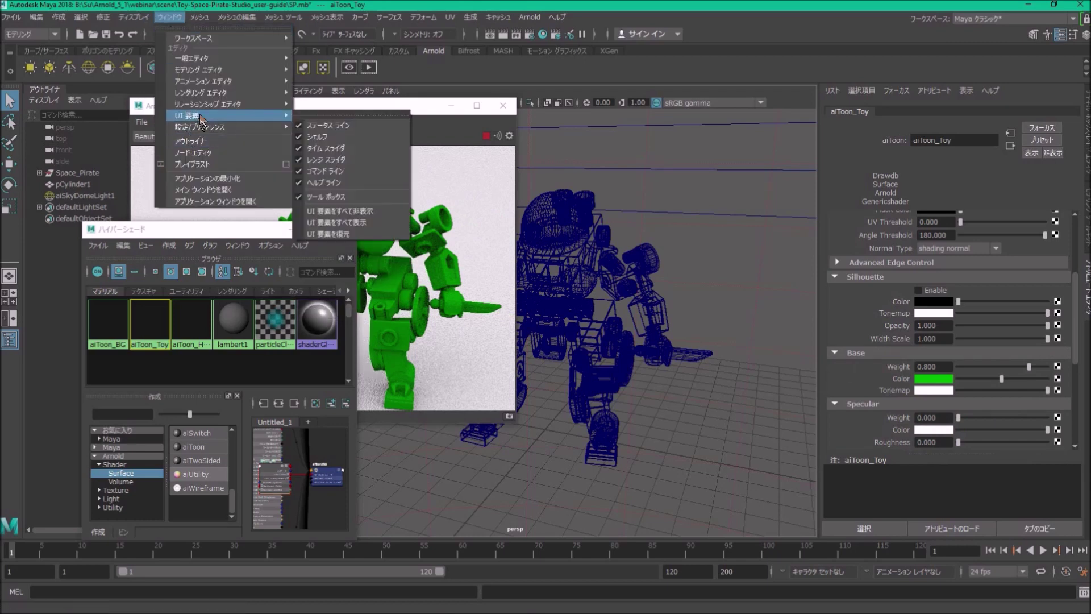
pyautogui.moveTo(216, 96)
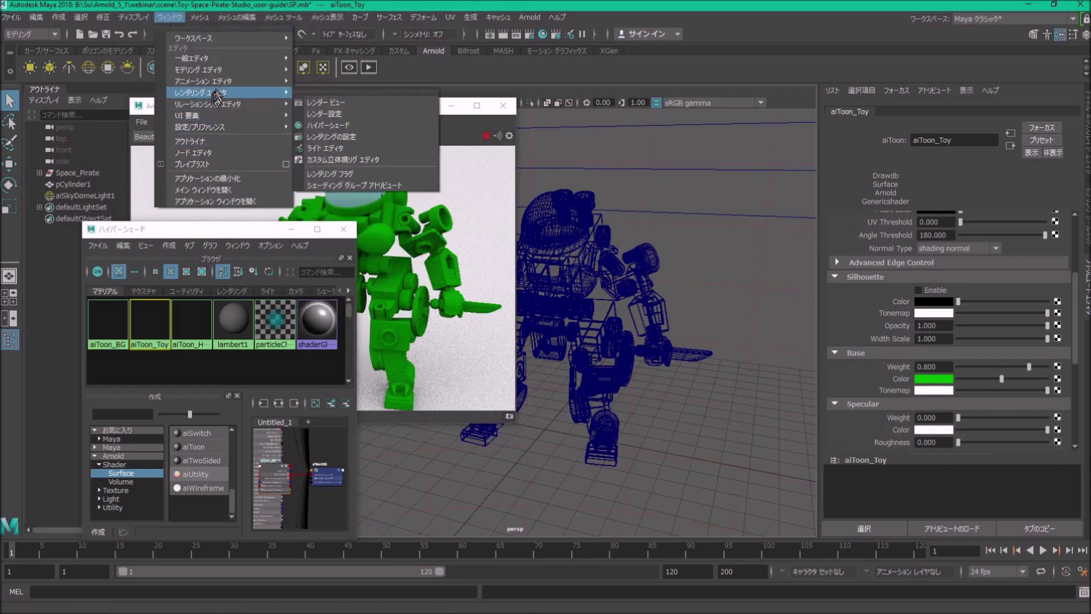
pyautogui.click(367, 122)
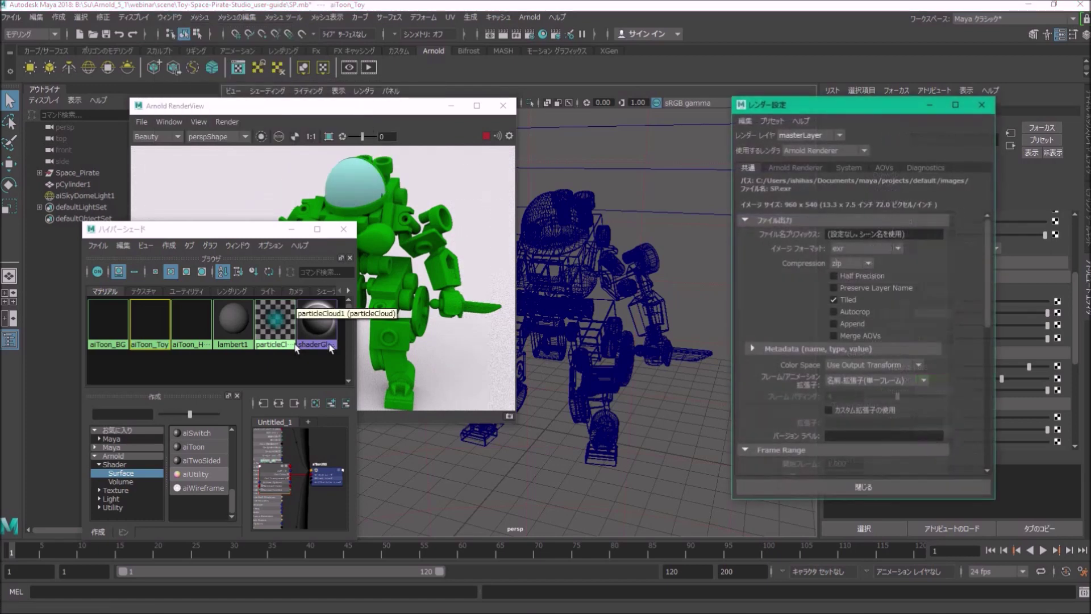
pyautogui.click(807, 168)
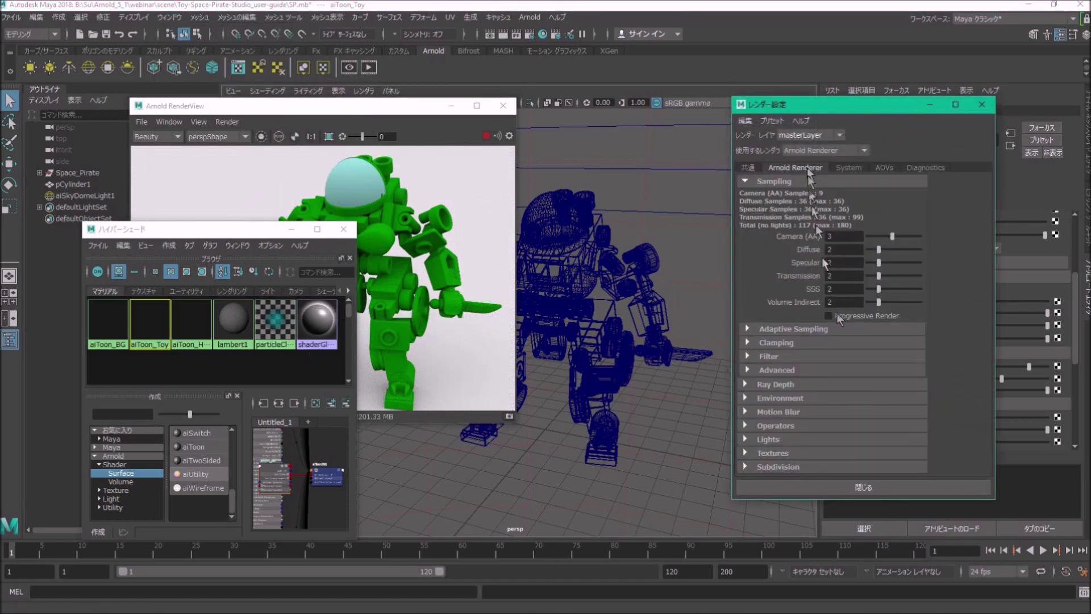
pyautogui.click(772, 356)
pyautogui.click(875, 371)
pyautogui.click(869, 476)
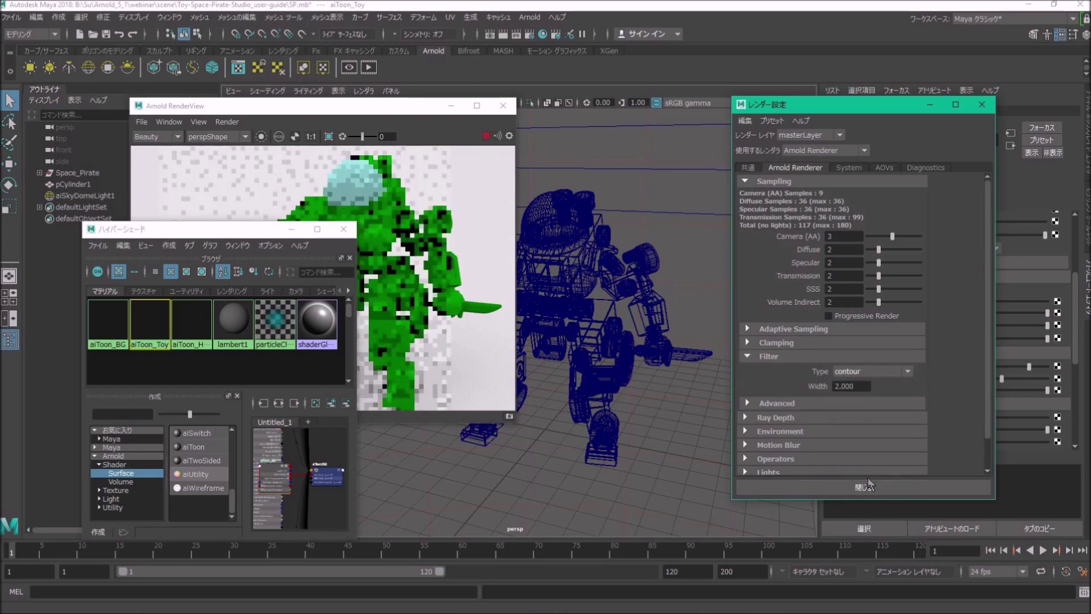
pyautogui.moveTo(358, 108); pyautogui.dragTo(464, 129)
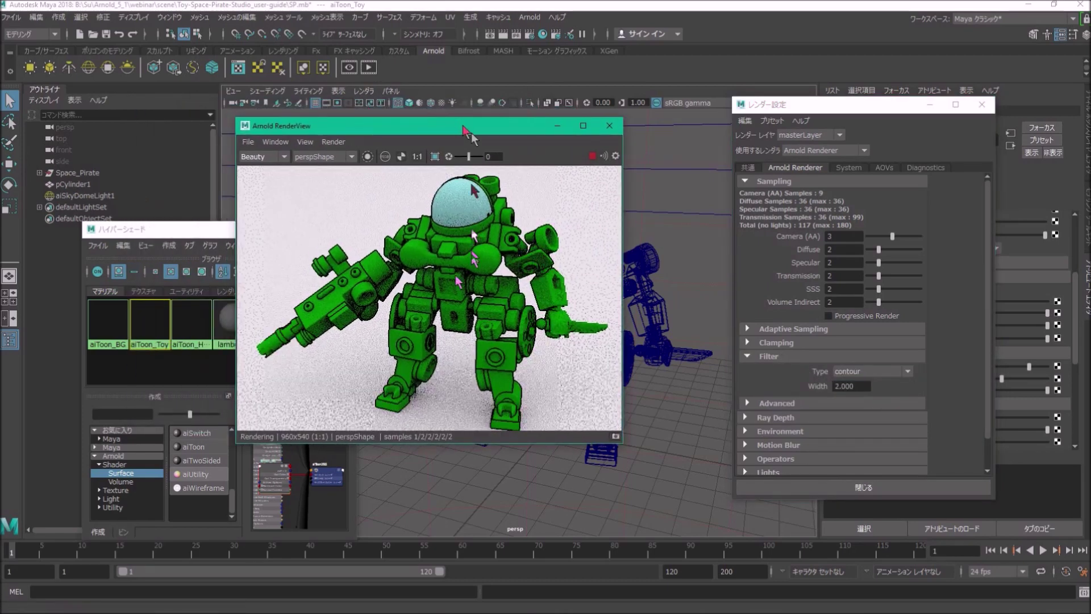
pyautogui.keyDown('alt'); pyautogui.moveTo(469, 304); pyautogui.dragTo(440, 335); pyautogui.keyUp('alt')
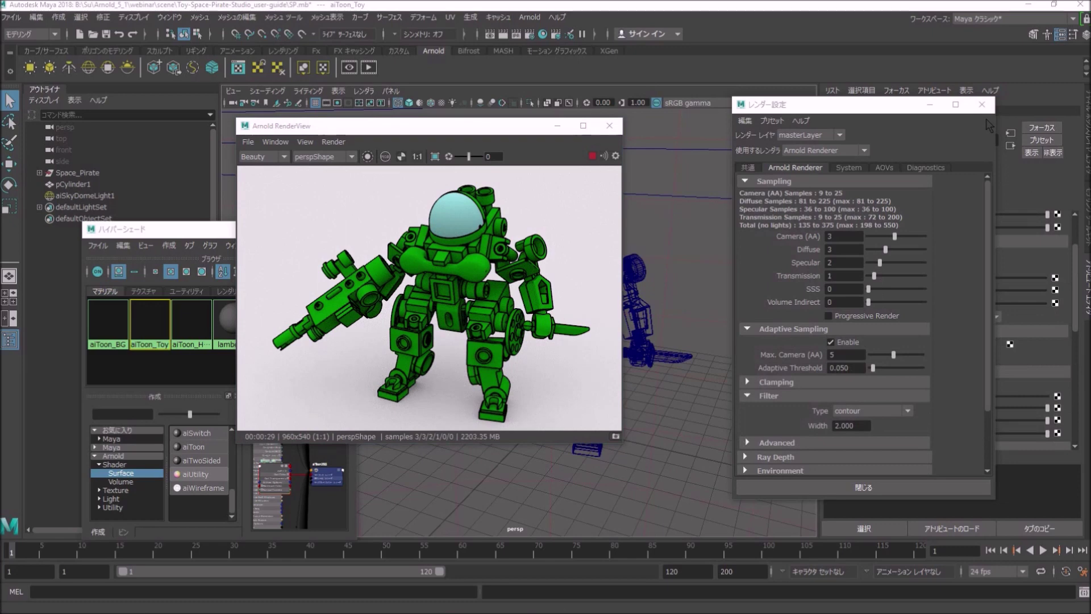
# Uncover the shader attributes and raise the specular weight of aiToon_Helmet to about 0.825.
pyautogui.moveTo(894, 112); pyautogui.dragTo(746, 118)
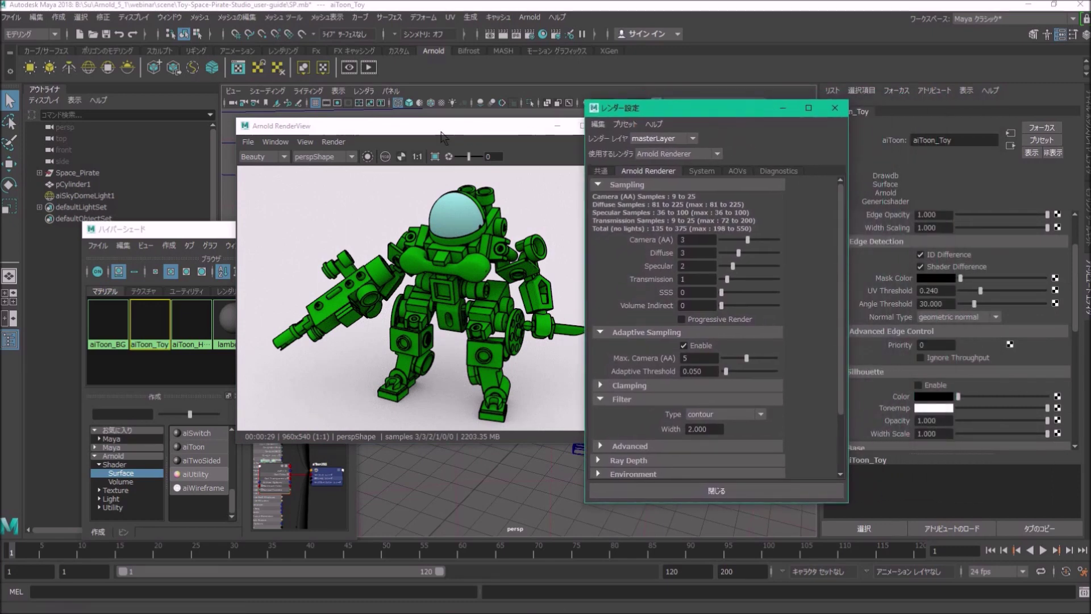
pyautogui.click(442, 132)
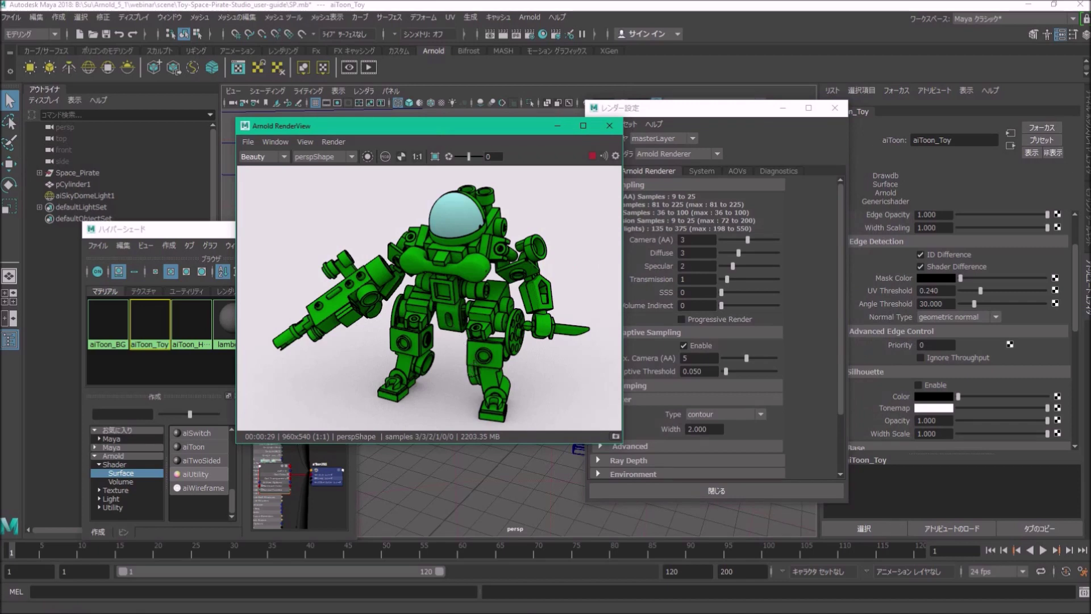
pyautogui.click(159, 322)
pyautogui.click(191, 326)
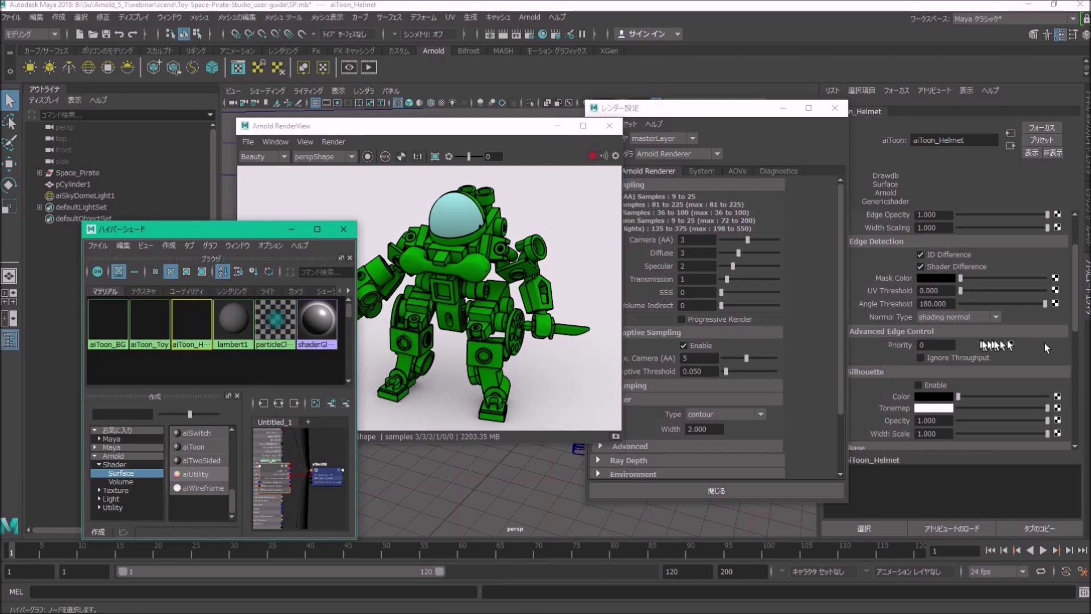
pyautogui.scroll(-5, 1051, 347)
pyautogui.scroll(-2, 1051, 347)
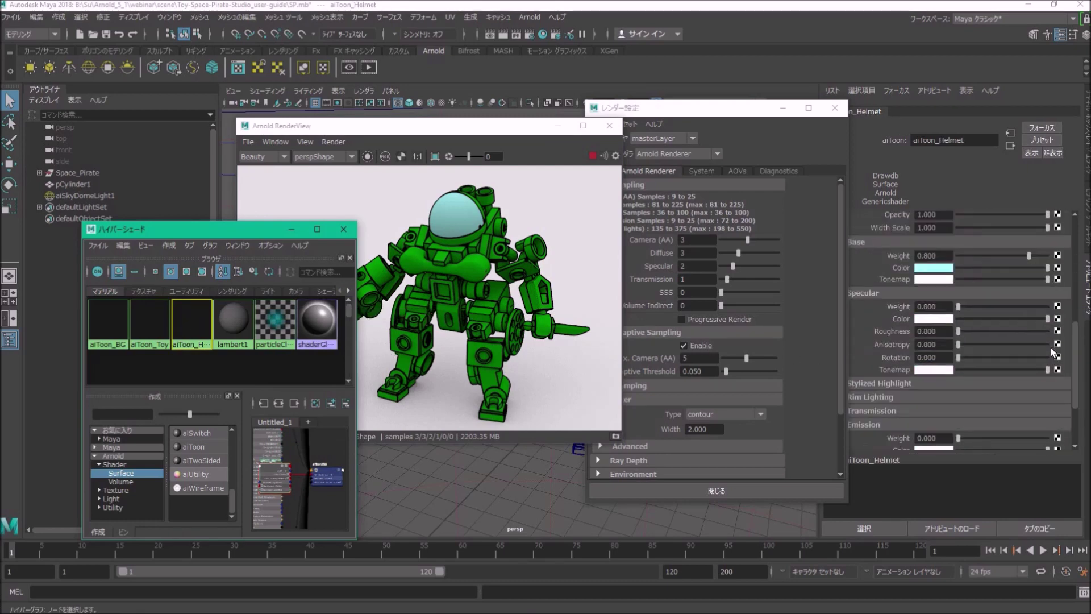
pyautogui.moveTo(958, 307); pyautogui.dragTo(1030, 308)
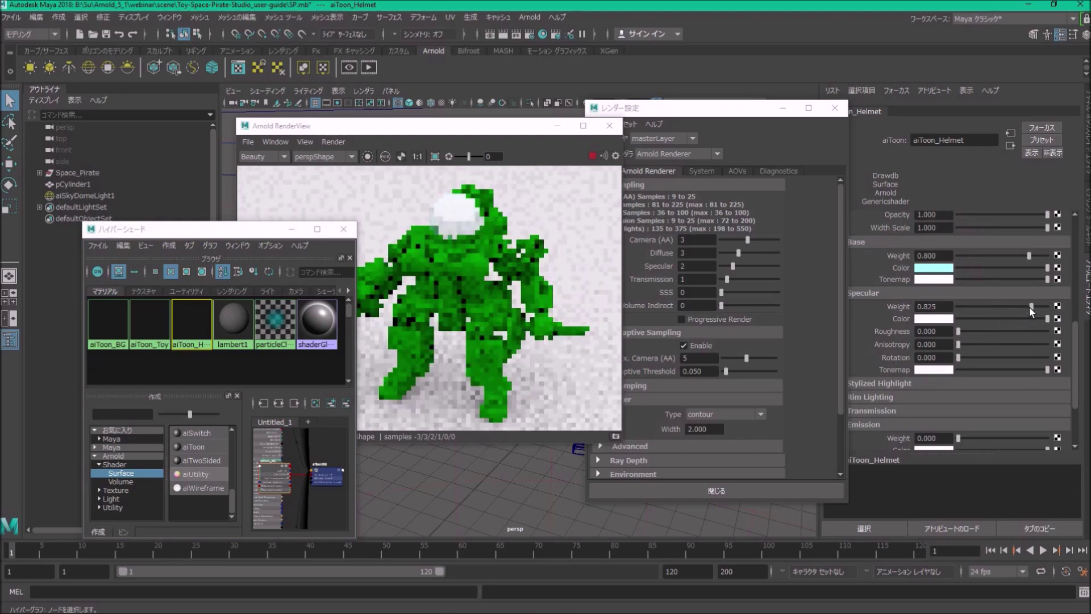
# Set the specular of aiToon_Helmet to weight 0.8, roughness 0.7 and a yellow color.
pyautogui.doubleClick(924, 309)
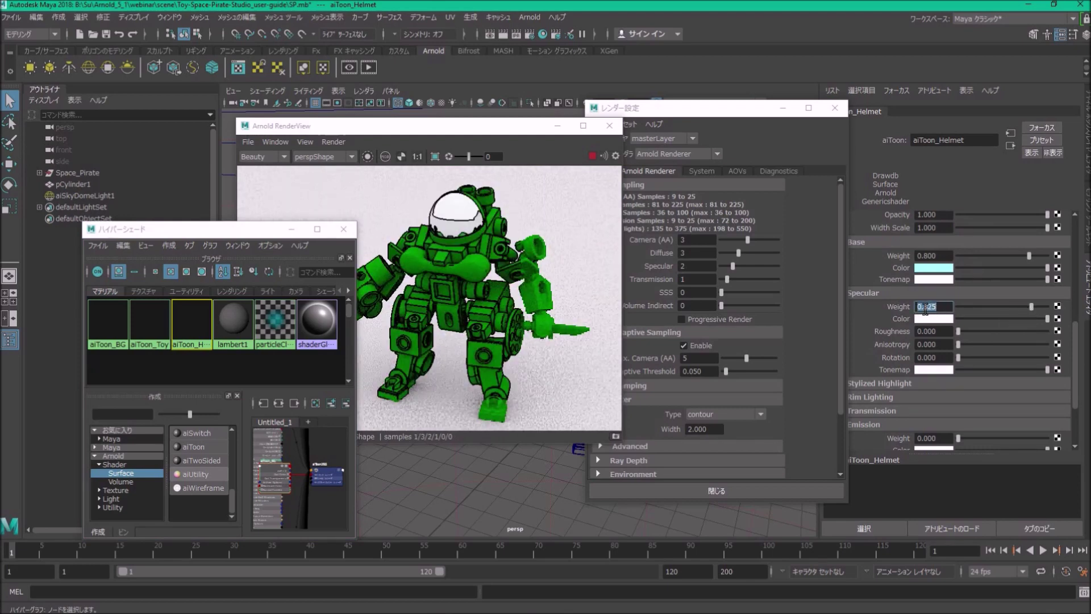
pyautogui.write('1')
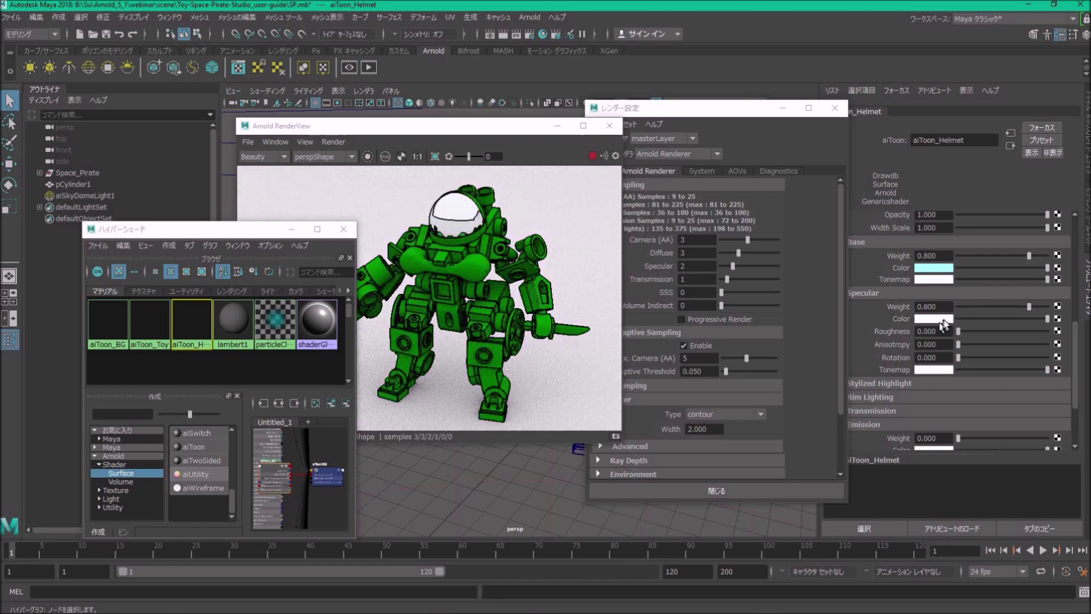
pyautogui.moveTo(973, 329); pyautogui.dragTo(1019, 330)
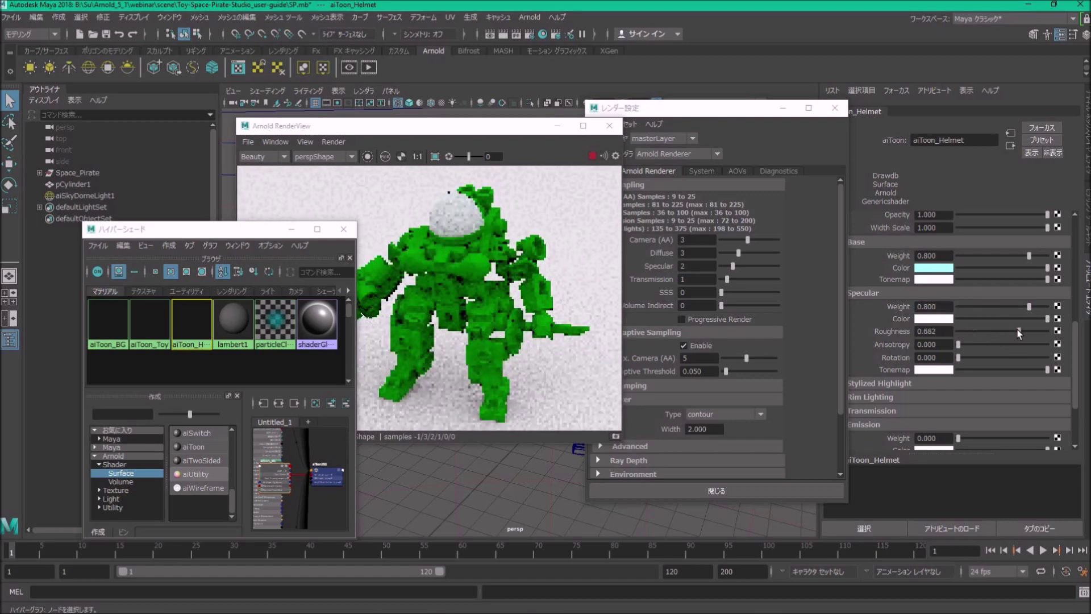
pyautogui.doubleClick(945, 333)
pyautogui.write('0.7')
pyautogui.press('Return')
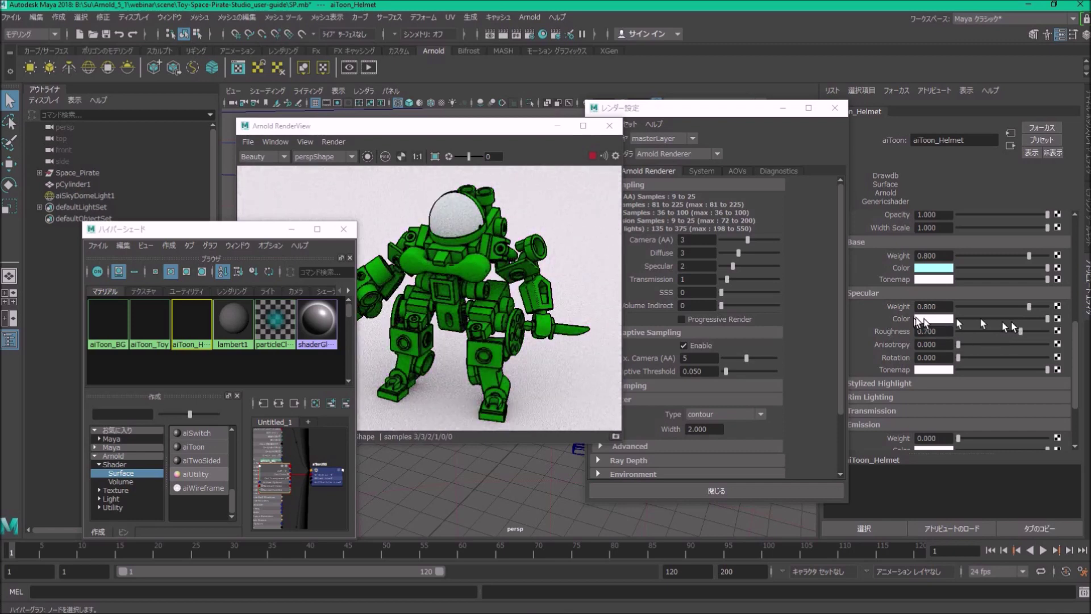
pyautogui.click(932, 319)
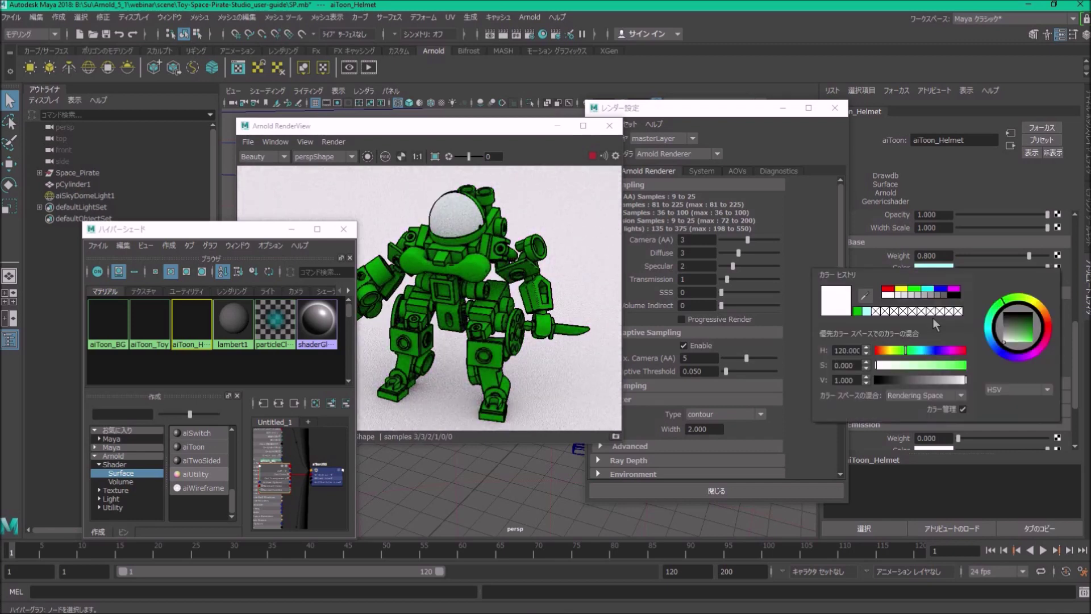
pyautogui.click(903, 290)
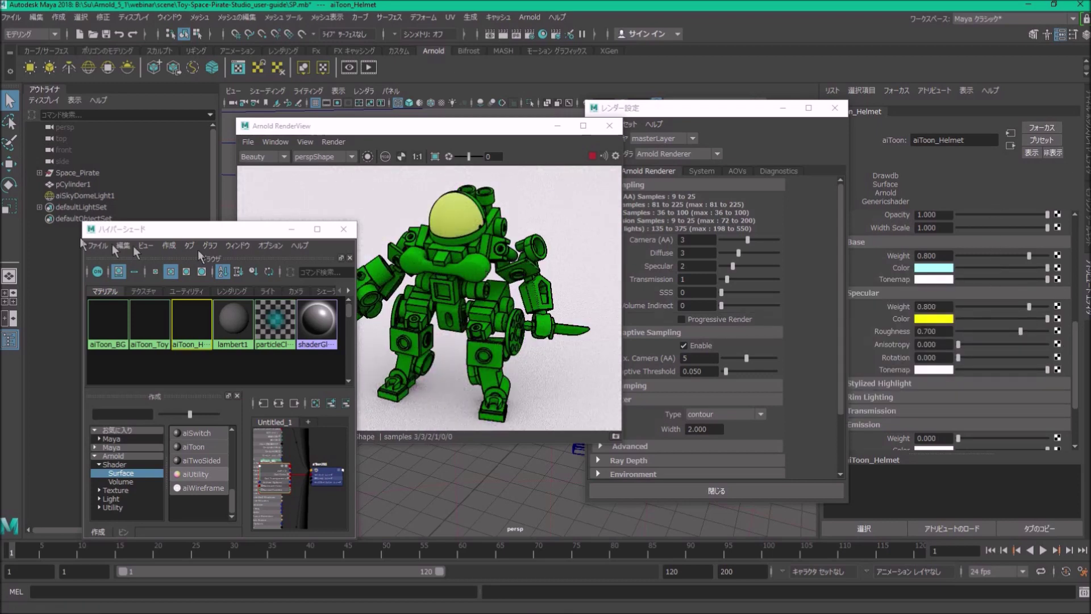
# Create a directional light in the scene.
pyautogui.click(169, 17)
pyautogui.press('Escape')
pyautogui.click(62, 17)
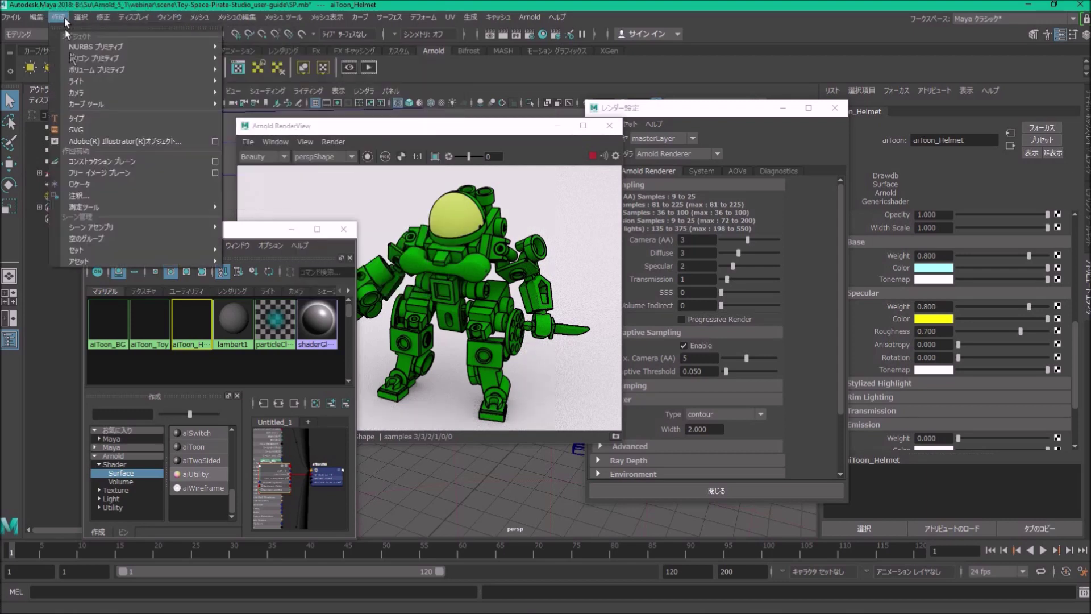
pyautogui.moveTo(217, 72)
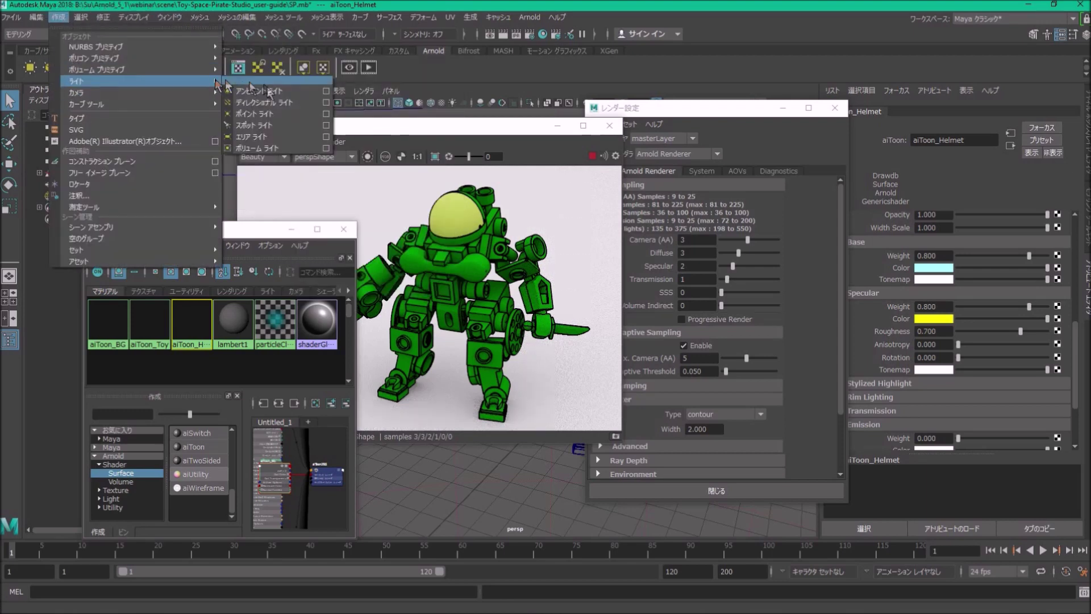
pyautogui.click(250, 92)
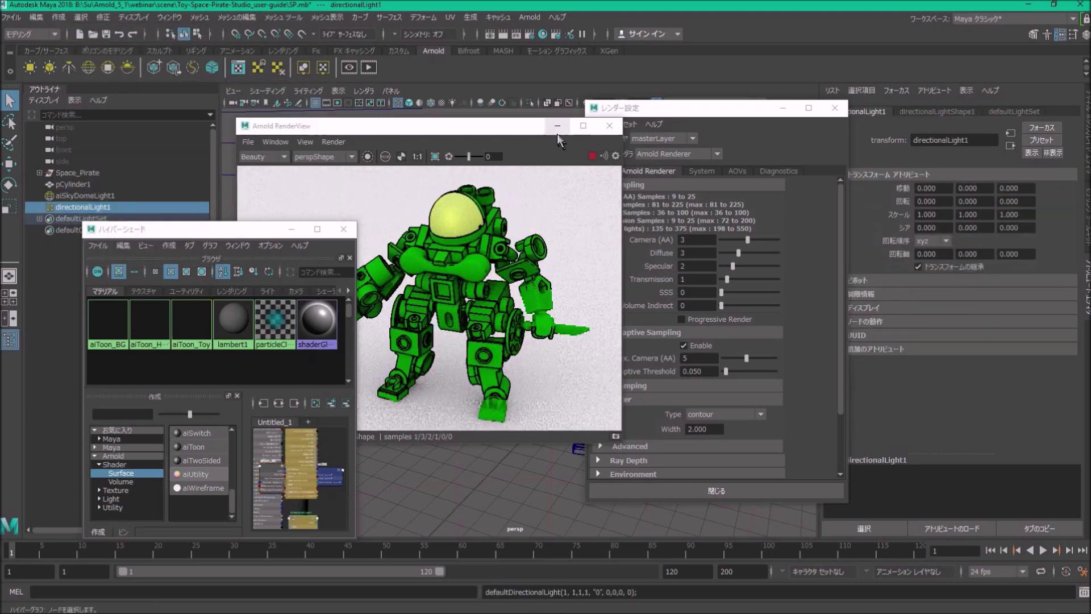
# Rotate the directional light to about -39.5, -16.3, 13.0 and bring back the Arnold render view.
pyautogui.click(609, 125)
pyautogui.click(836, 109)
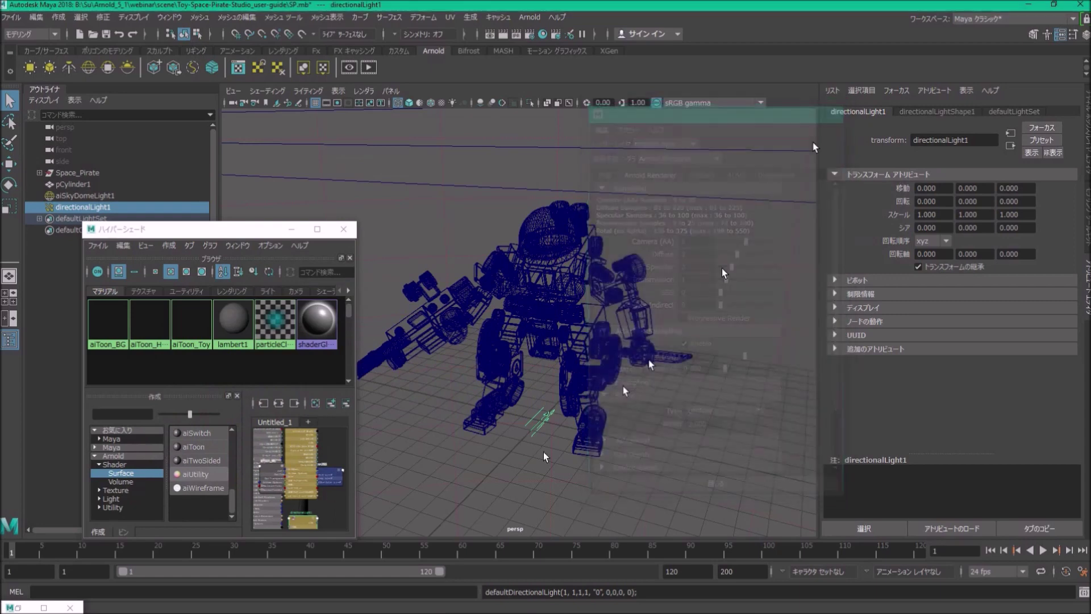
pyautogui.press('e')
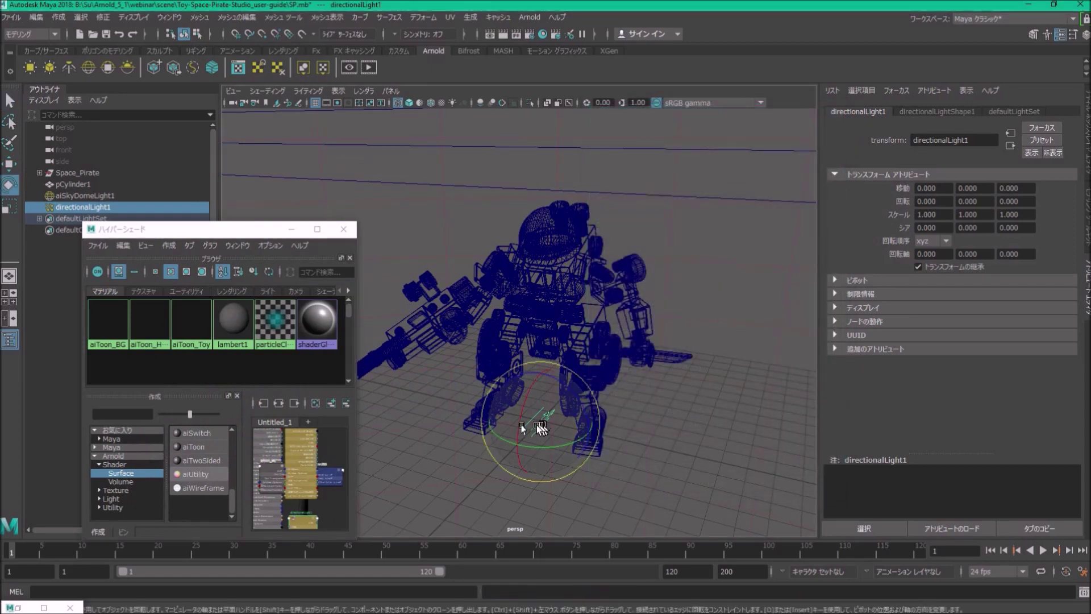
pyautogui.moveTo(523, 392); pyautogui.dragTo(549, 455)
pyautogui.click(25, 607)
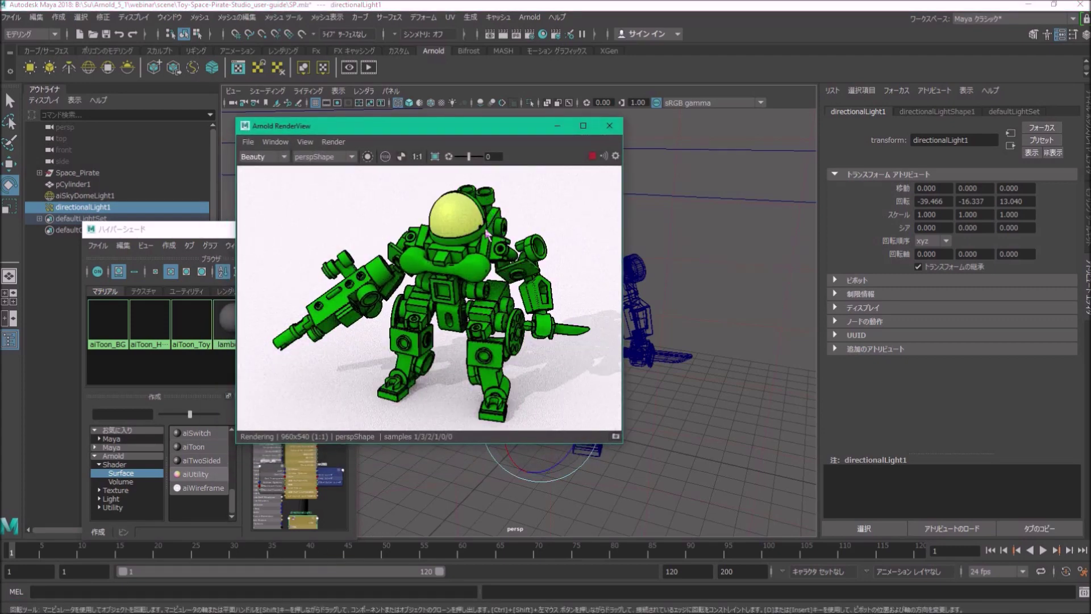
# Set the intensity of aiSkyDomeLight1 to 0.5.
pyautogui.click(460, 487)
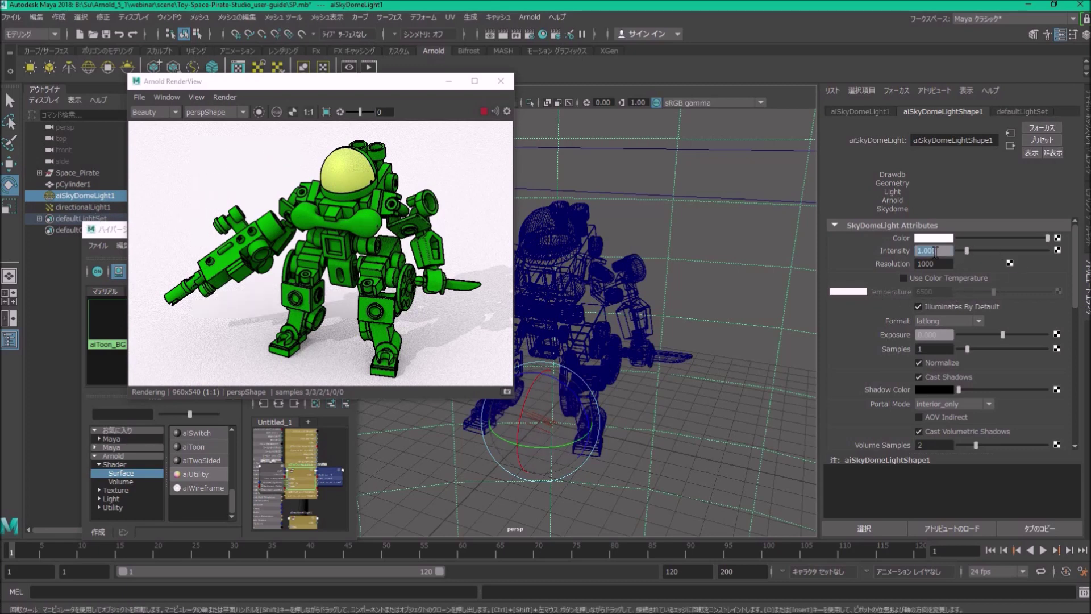
pyautogui.write('0.5')
pyautogui.press('Return')
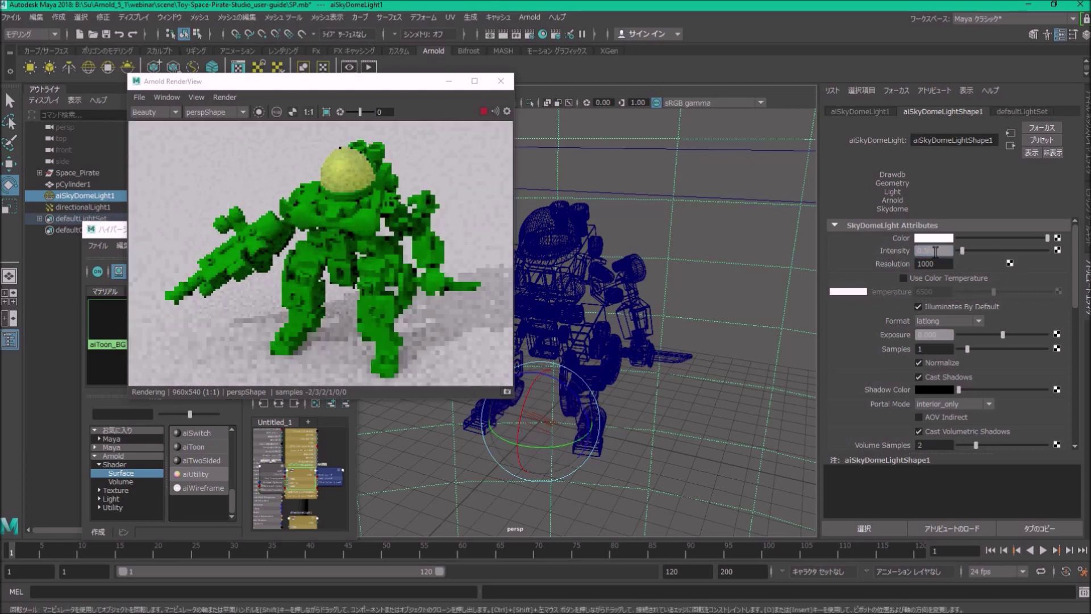
# Set the directional light's intensity to 3 and its shadow color to white.
pyautogui.click(83, 207)
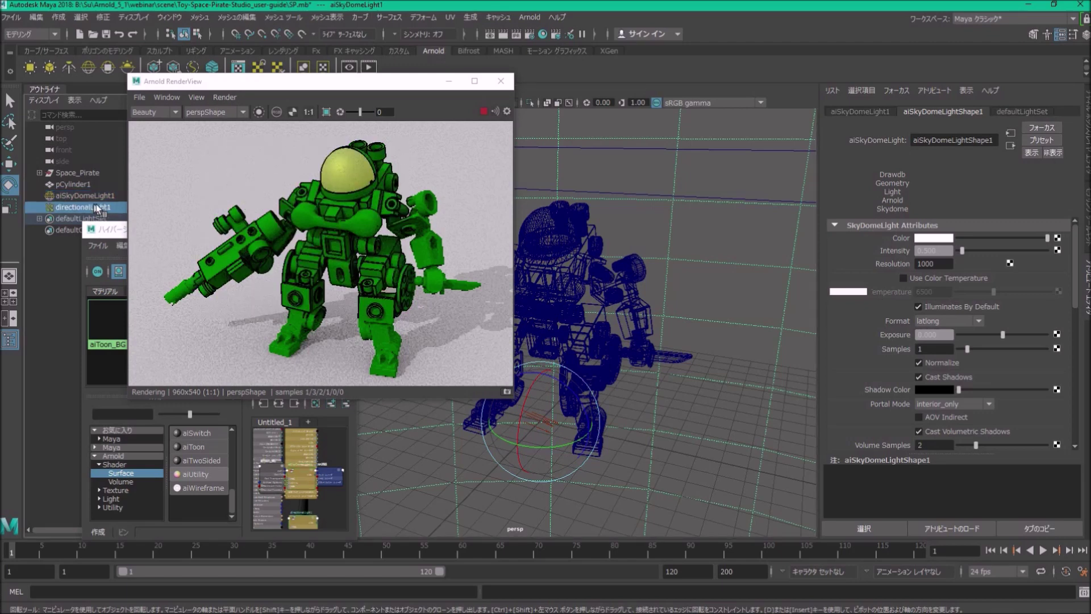
pyautogui.write('3')
pyautogui.press('Return')
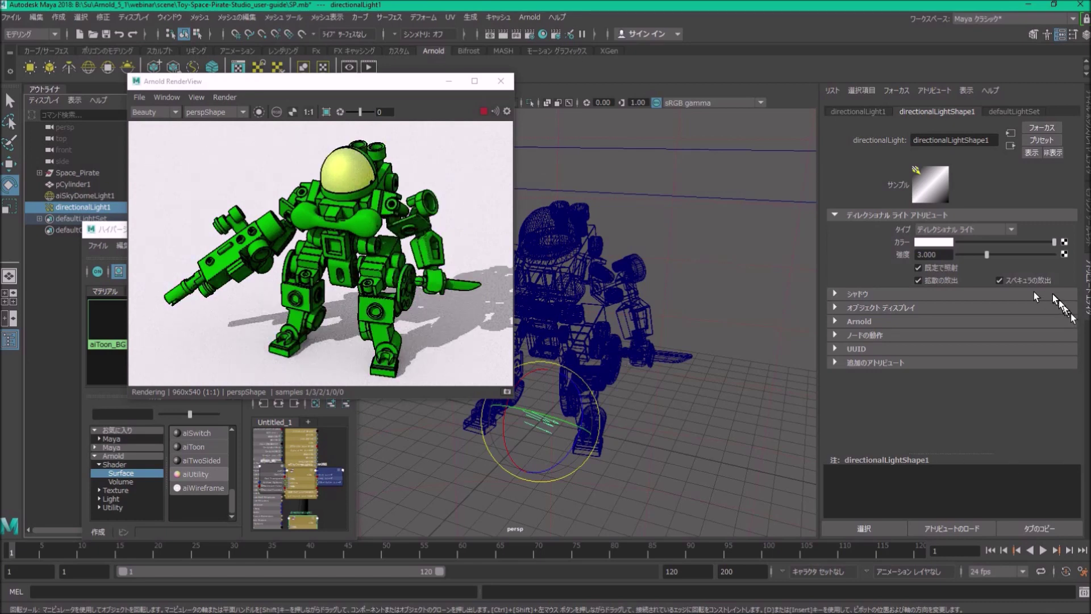
pyautogui.click(987, 295)
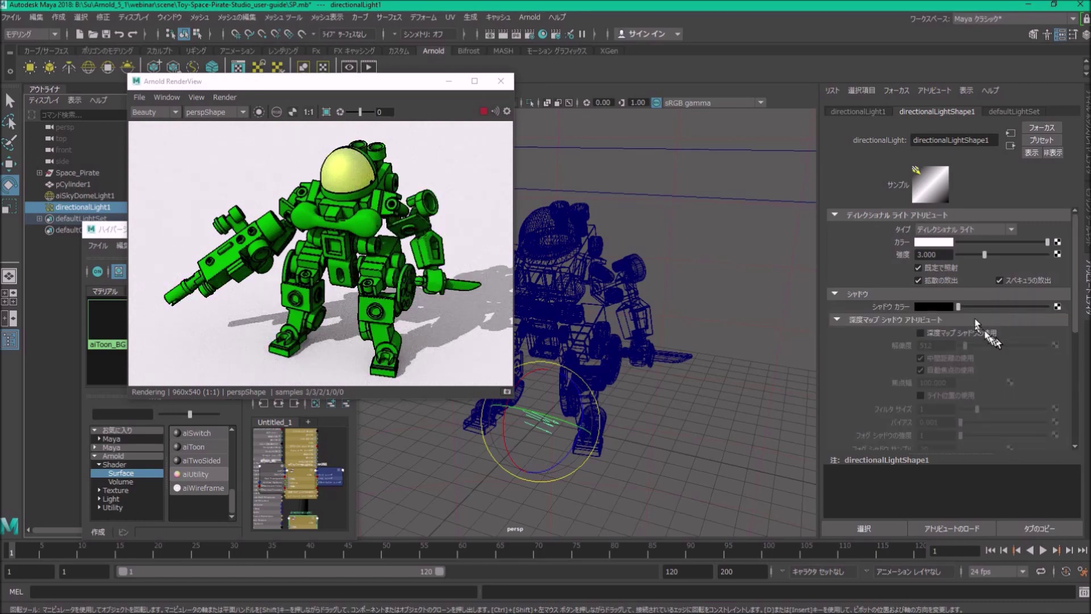
pyautogui.moveTo(1020, 312); pyautogui.dragTo(1047, 307)
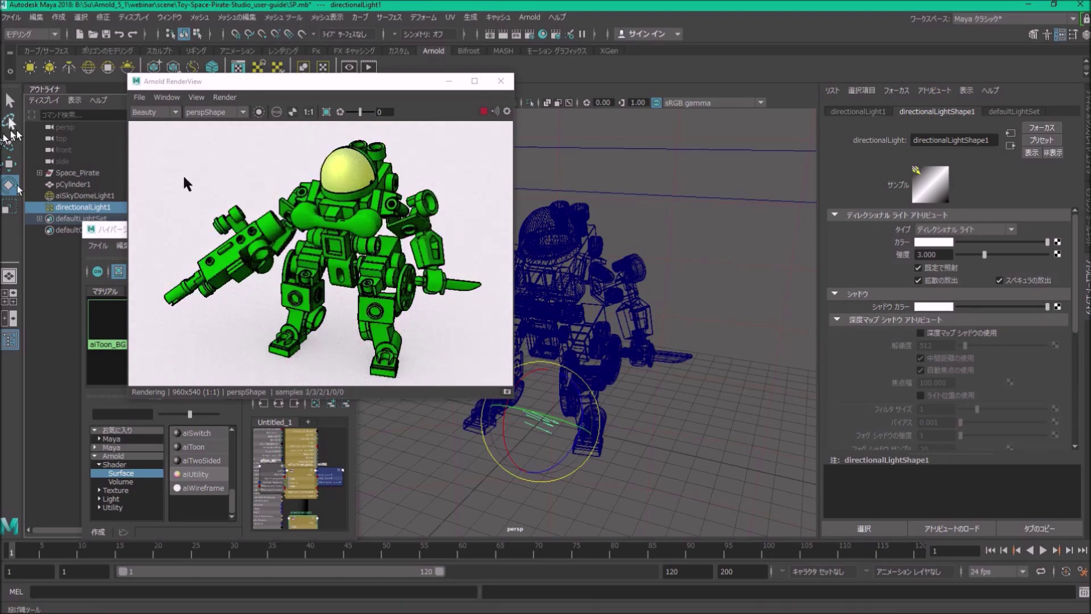
# Turn off shadow casting for aiSkyDomeLight1 and check the robot in the render view.
pyautogui.click(95, 197)
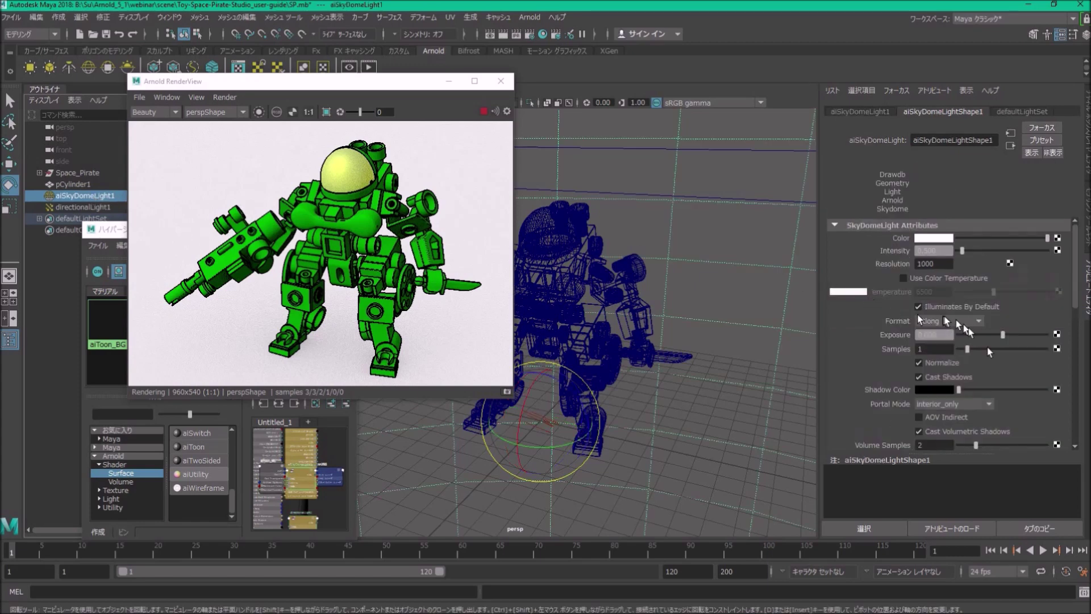
pyautogui.click(966, 379)
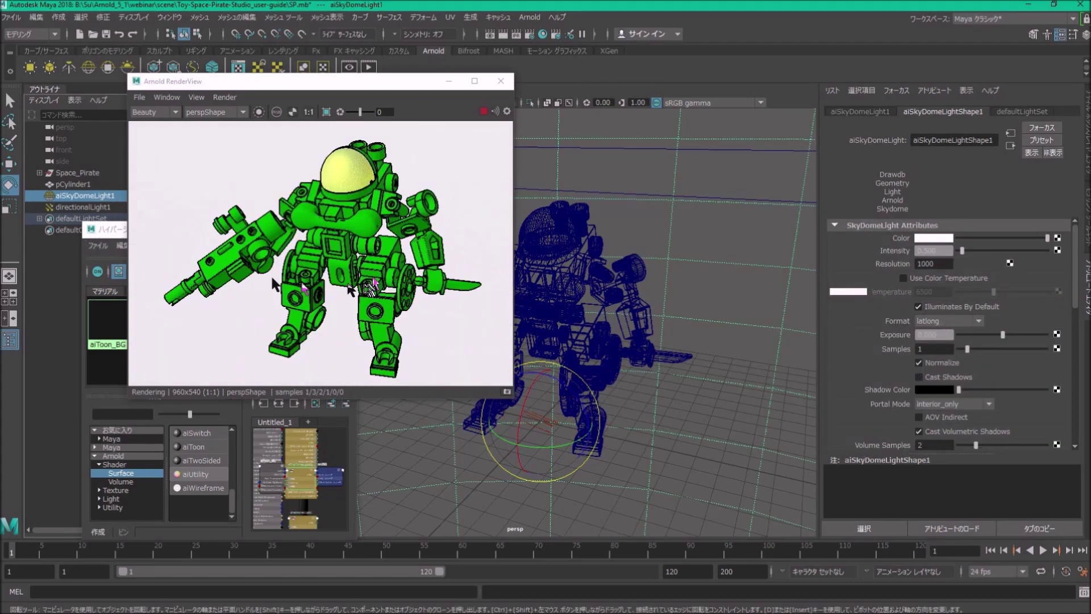
pyautogui.click(742, 252)
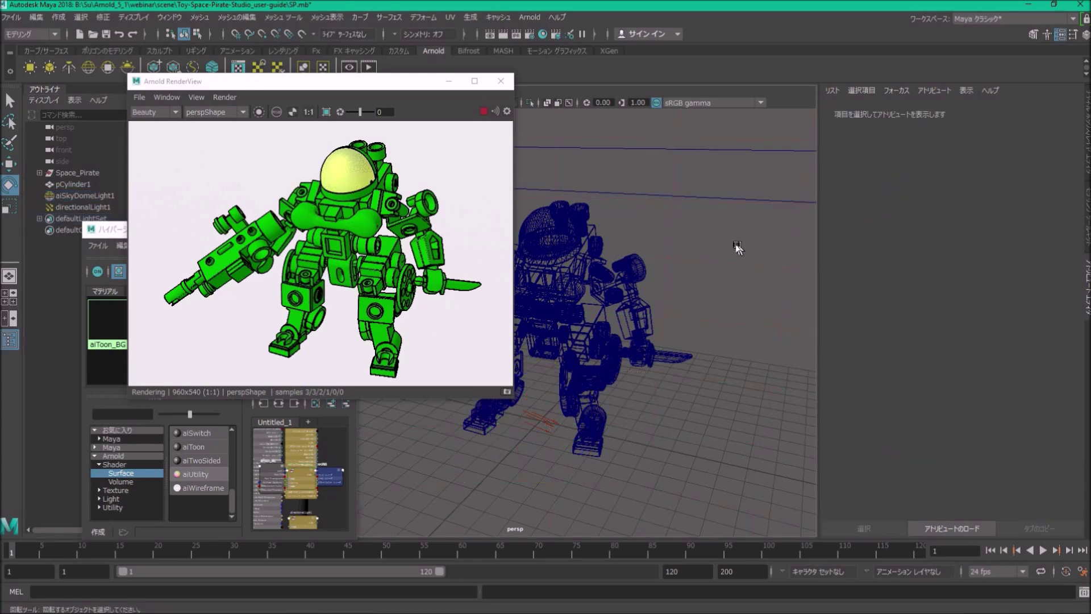
pyautogui.click(429, 303)
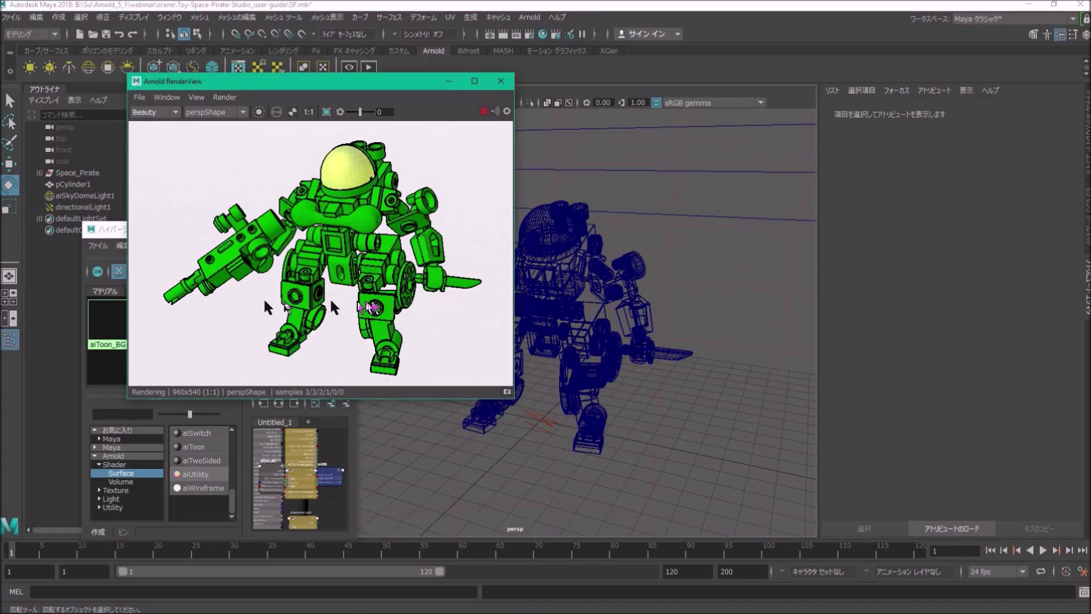
pyautogui.click(62, 259)
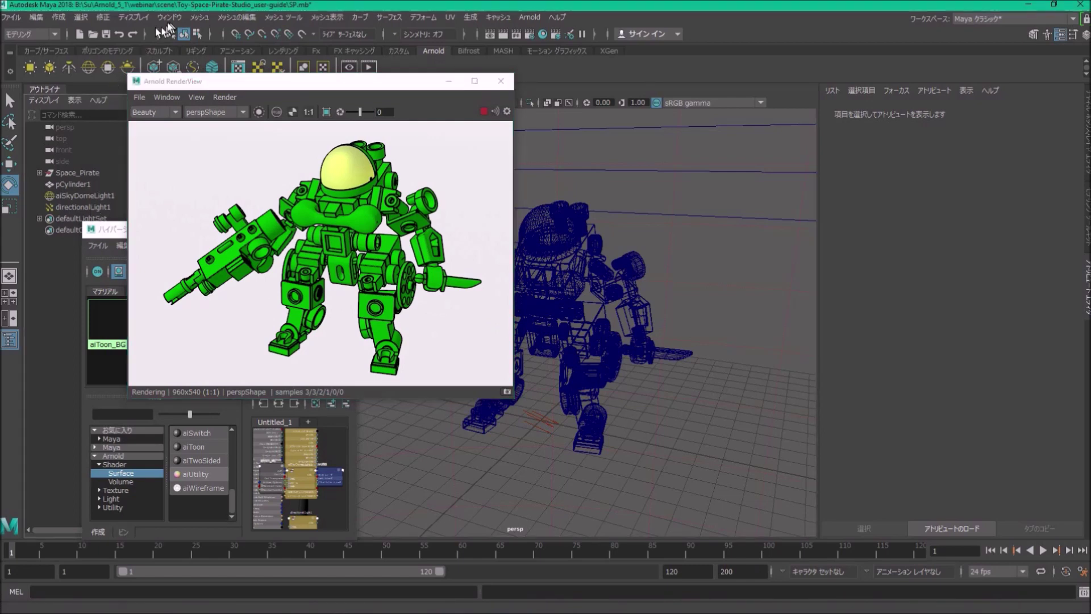
# Create a spot light in the scene.
pyautogui.click(53, 21)
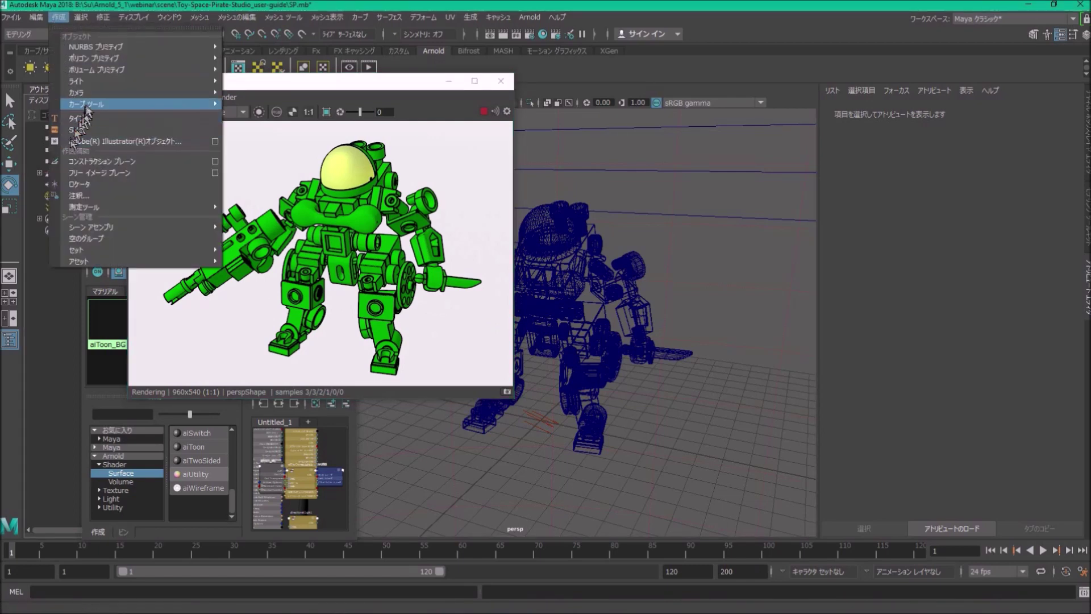
pyautogui.moveTo(183, 85)
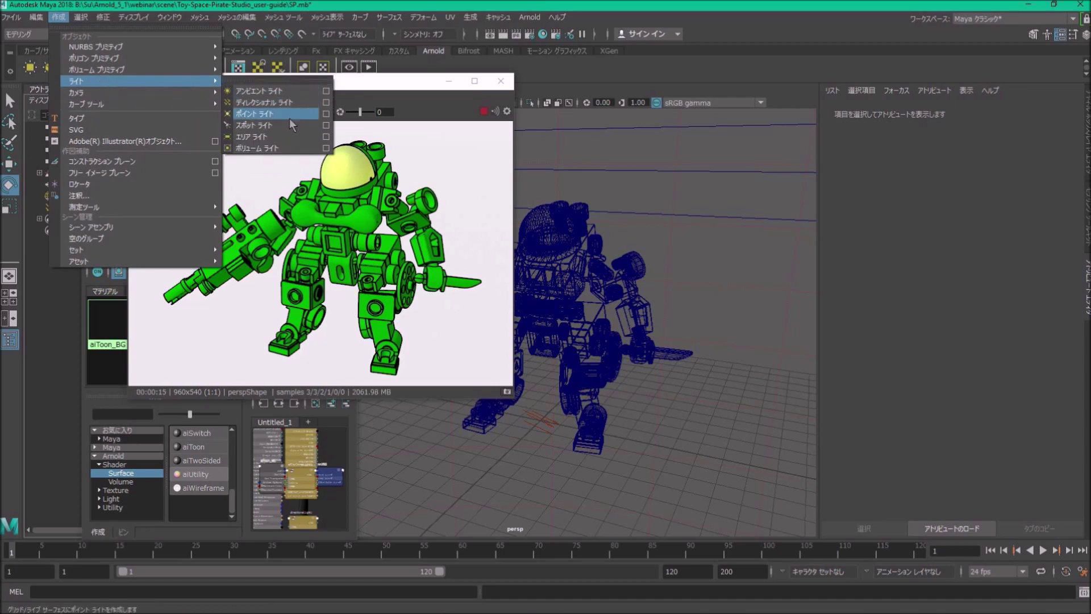
pyautogui.click(292, 124)
# Aim the spot light at the robot's helmet and place the light in front of and slightly above it, using the four-view layout.
pyautogui.press('space')
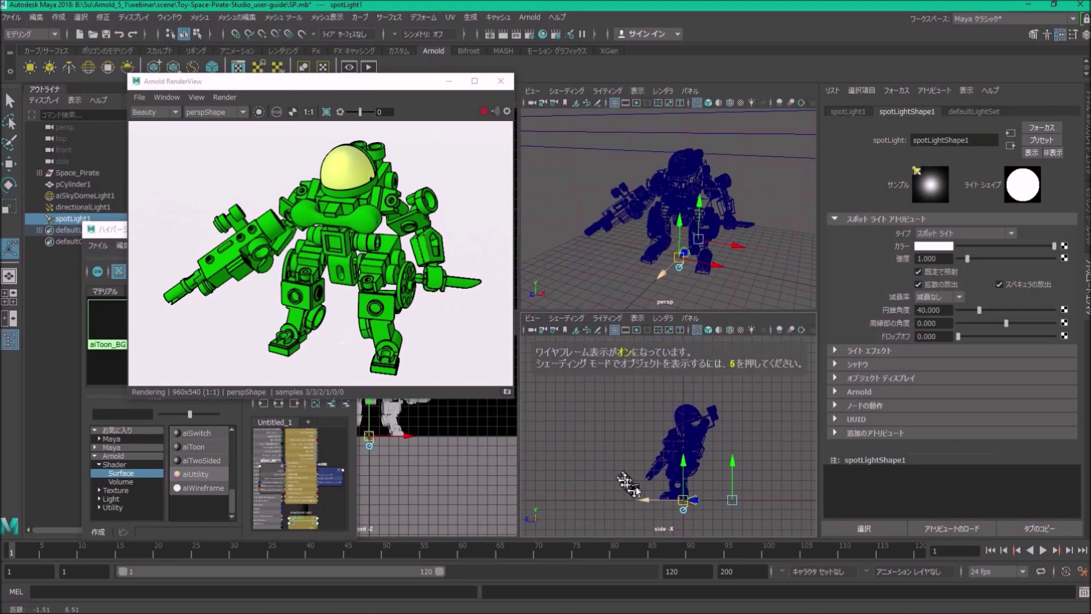
pyautogui.moveTo(687, 504); pyautogui.dragTo(643, 396)
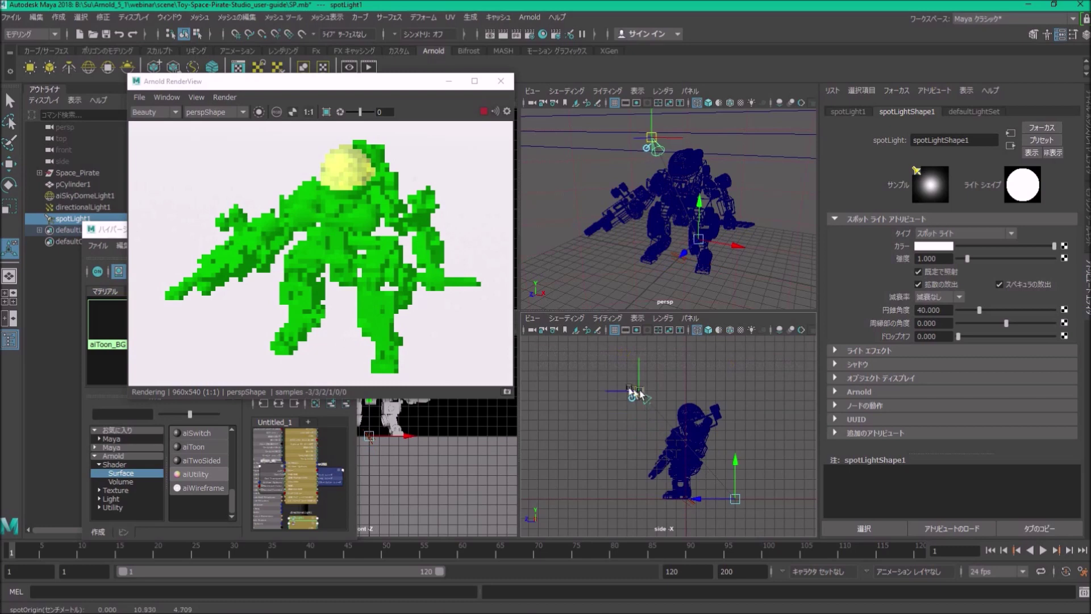
pyautogui.moveTo(735, 498); pyautogui.dragTo(685, 414)
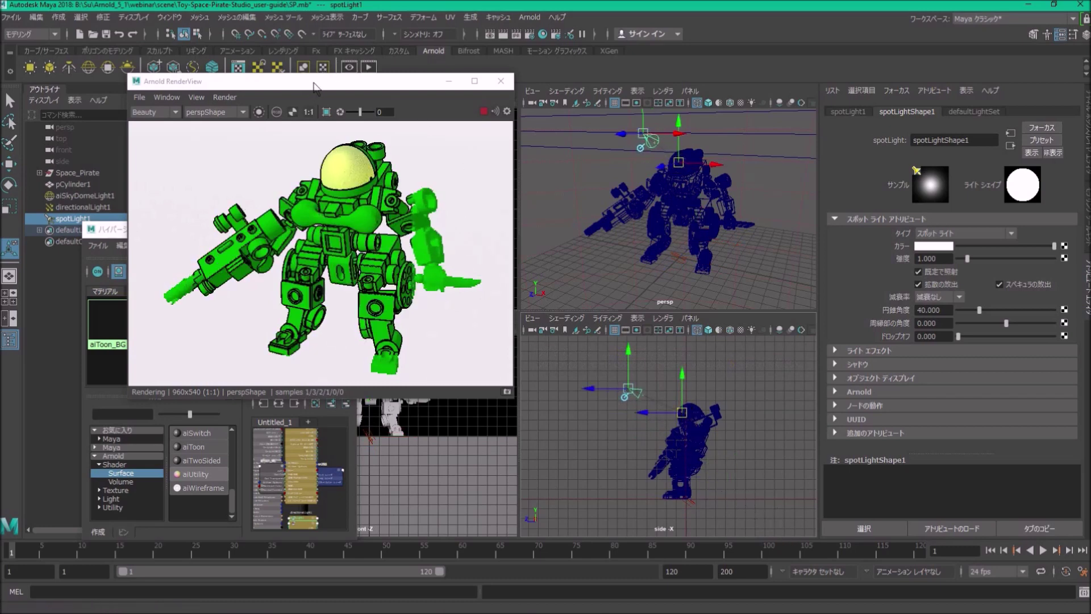
pyautogui.moveTo(678, 134); pyautogui.dragTo(716, 134)
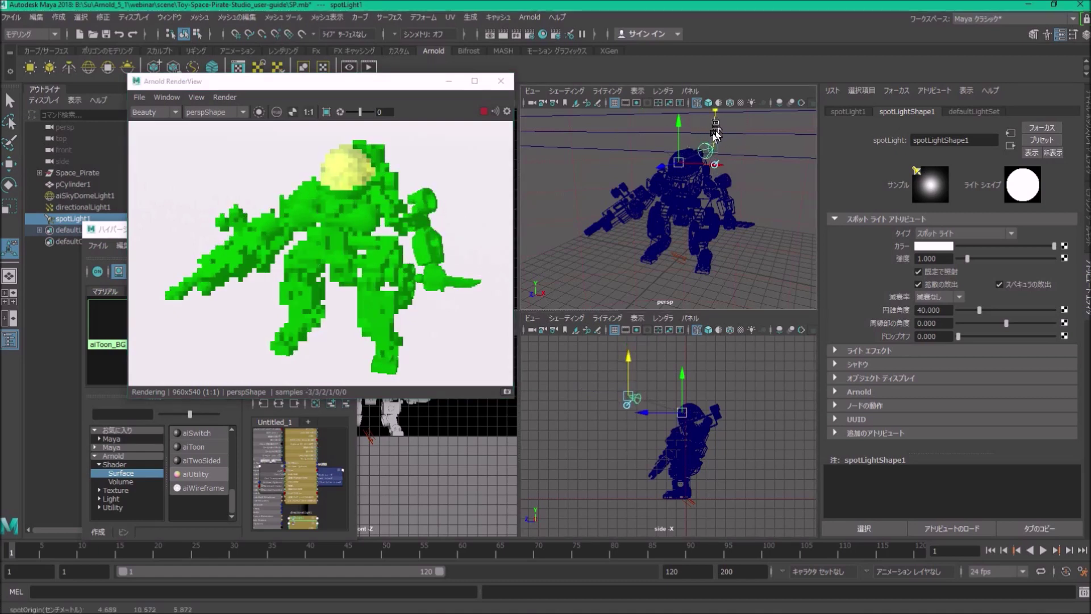
pyautogui.moveTo(632, 398); pyautogui.dragTo(671, 392)
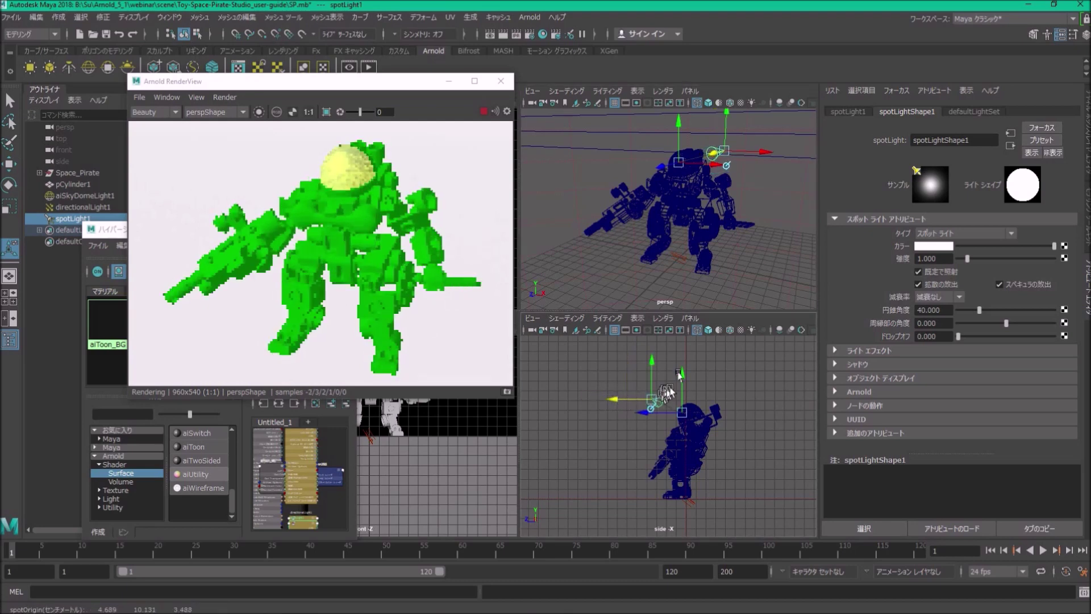
pyautogui.moveTo(764, 149); pyautogui.dragTo(697, 133)
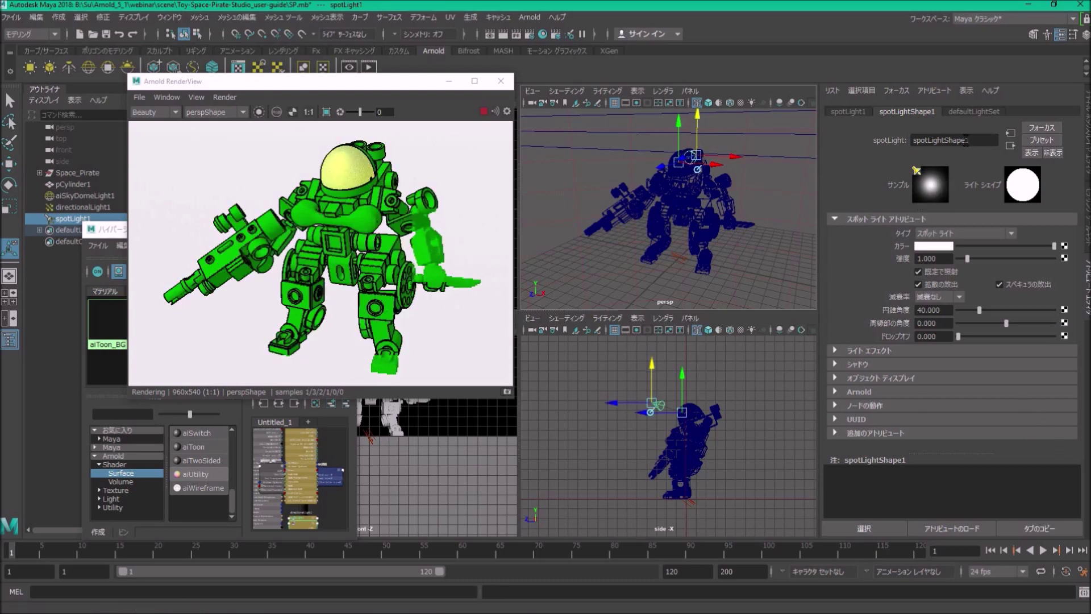
# Assign spotLightShape1 as the light for the stylized highlight of the aiToon_Helmet shader.
pyautogui.doubleClick(966, 140)
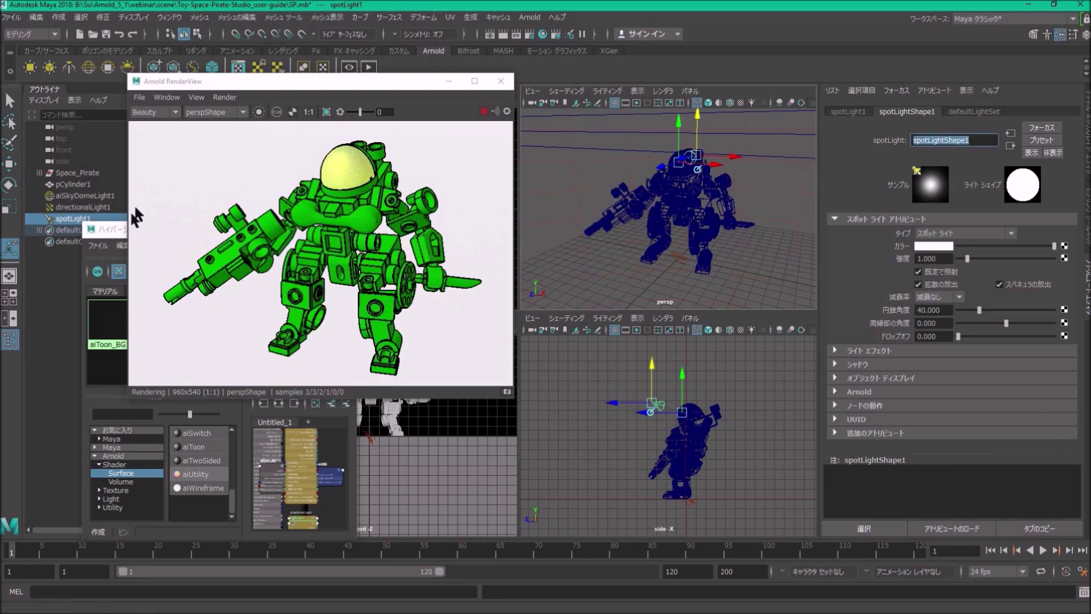
pyautogui.click(83, 373)
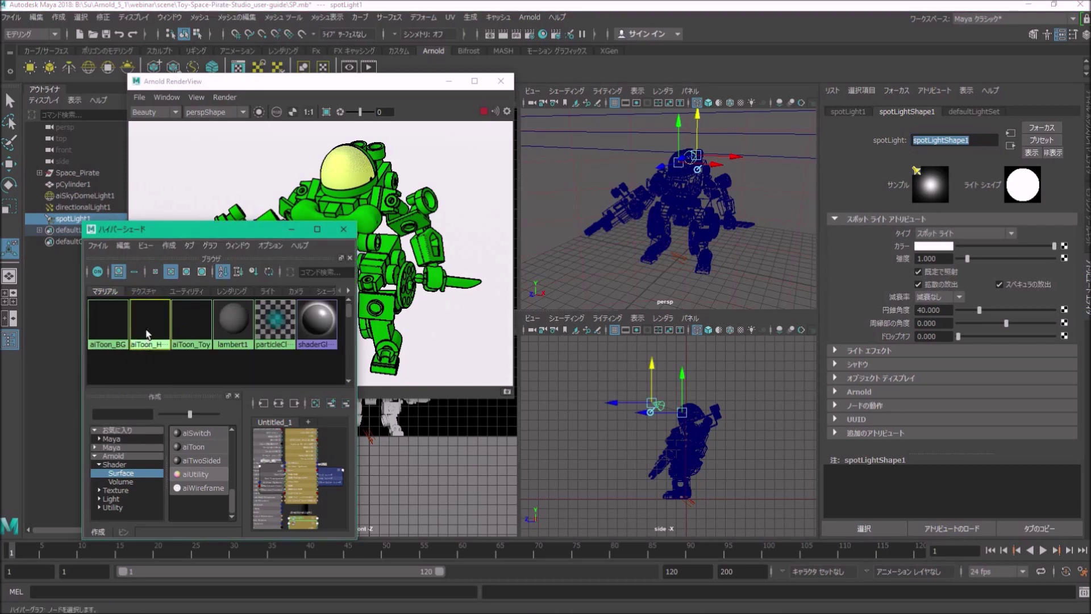
pyautogui.click(191, 326)
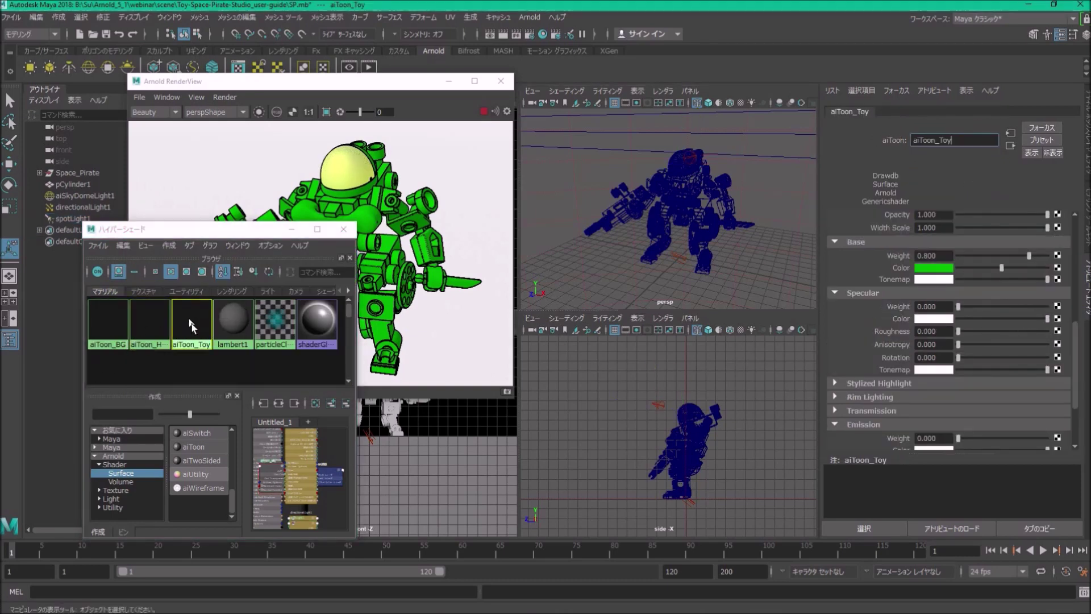
pyautogui.click(159, 329)
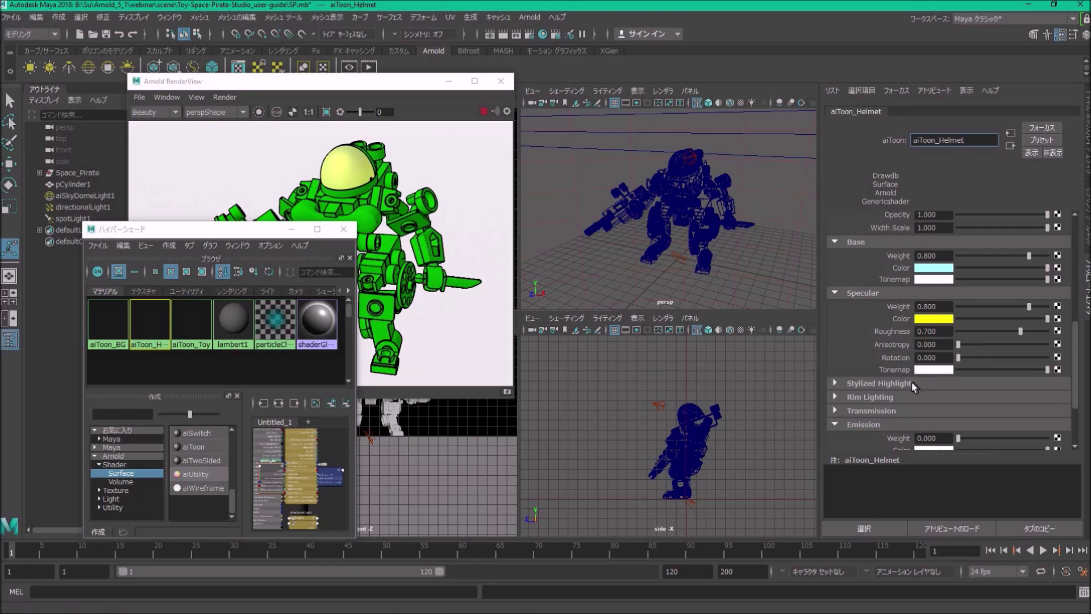
pyautogui.click(895, 383)
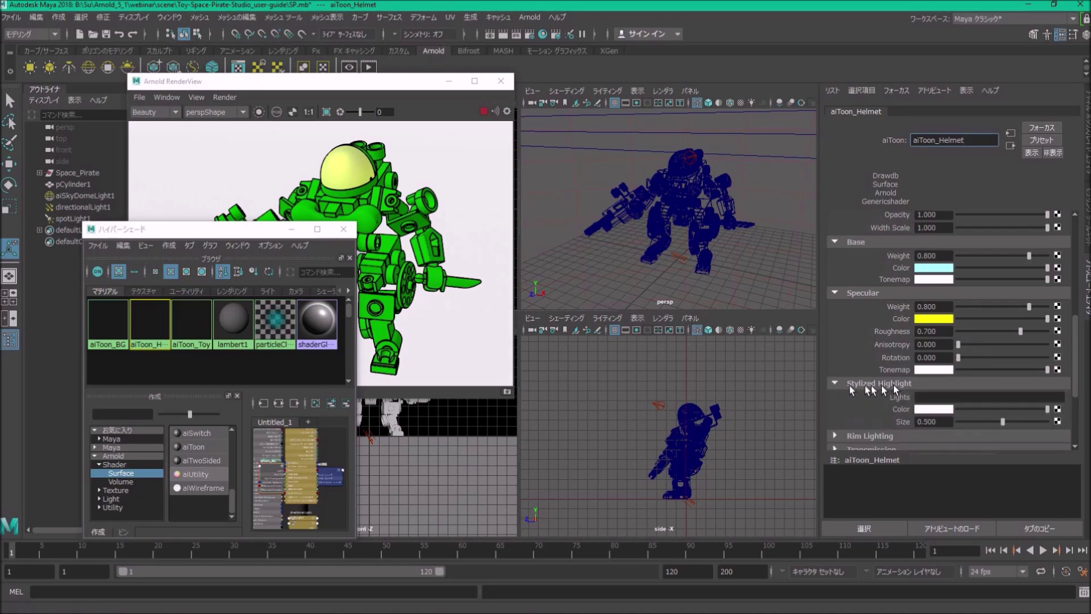
pyautogui.click(965, 397)
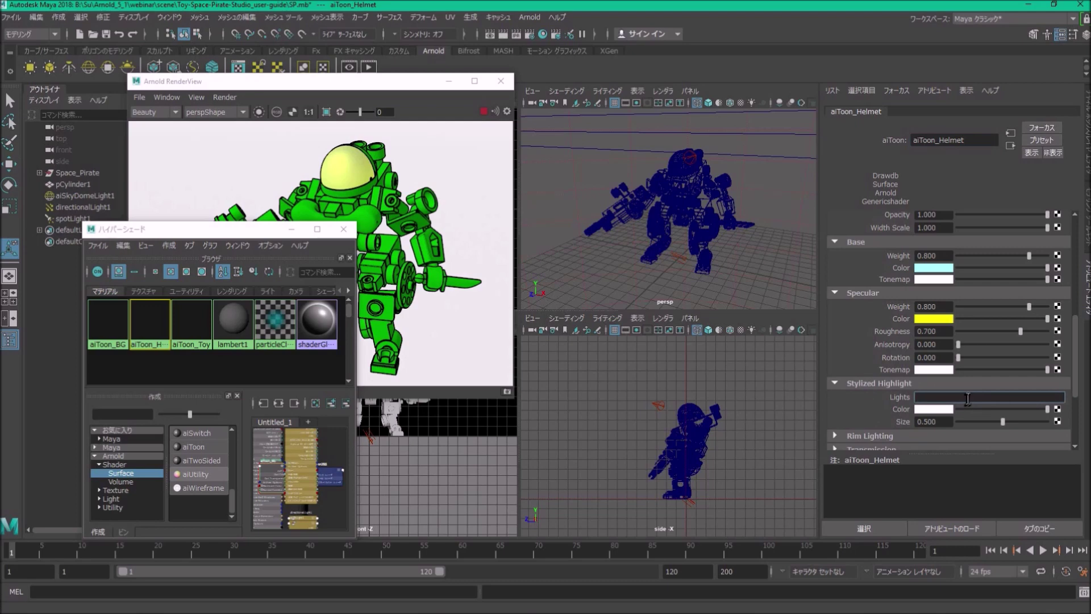
pyautogui.press('Return')
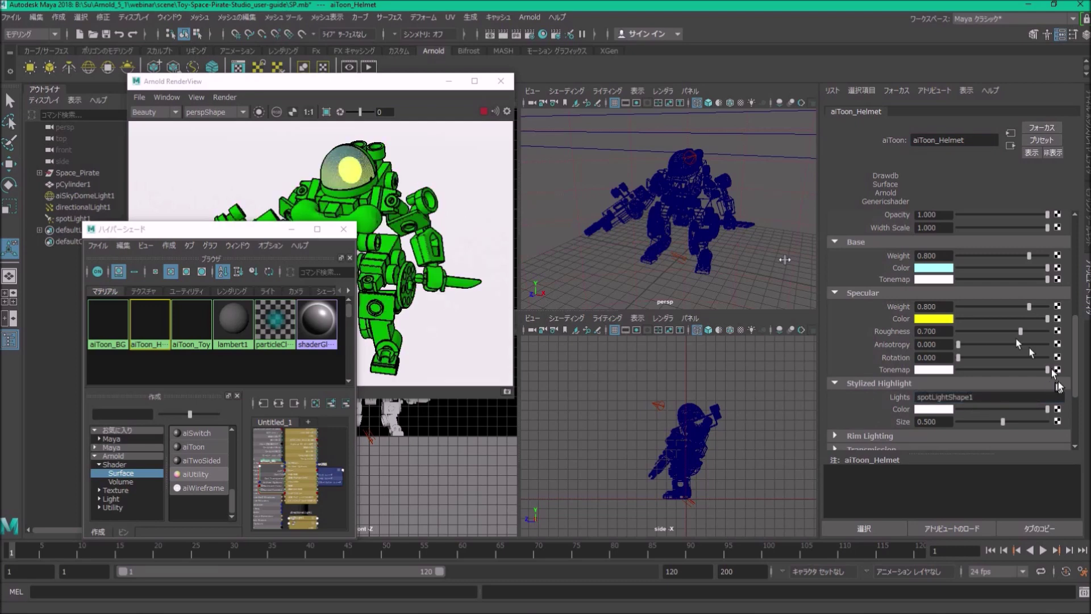
# Set the helmet shader's stylized highlight color to magenta and check the helmet in the render view.
pyautogui.click(934, 409)
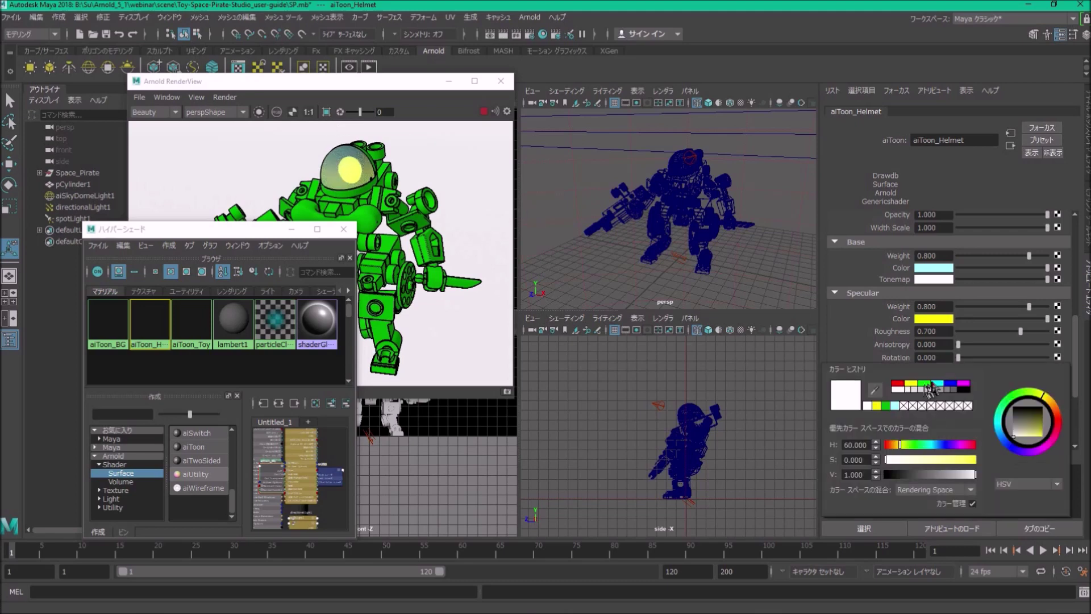
pyautogui.click(963, 383)
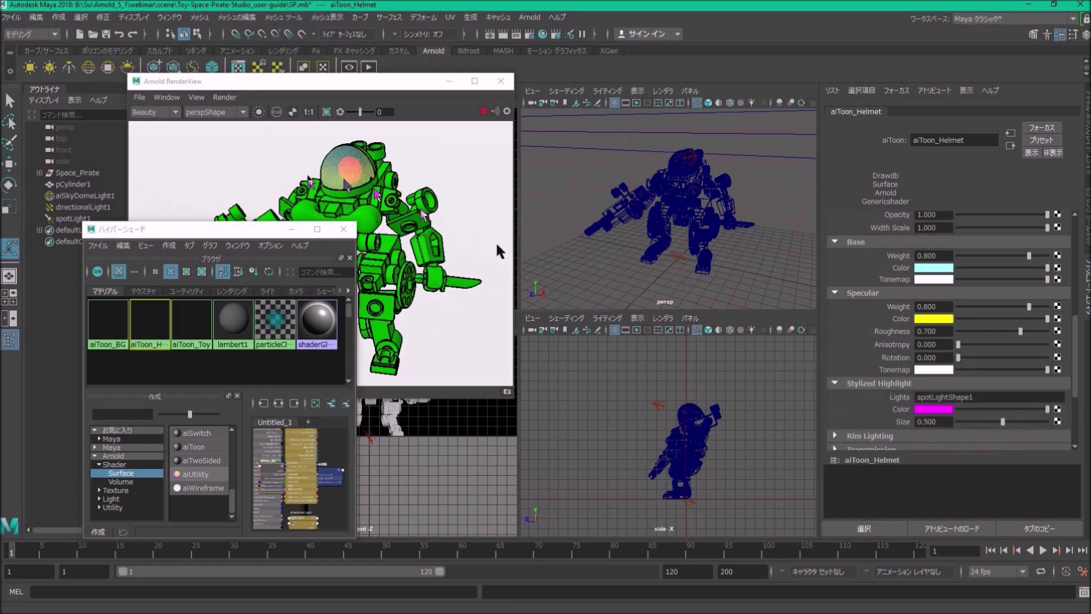
pyautogui.click(493, 112)
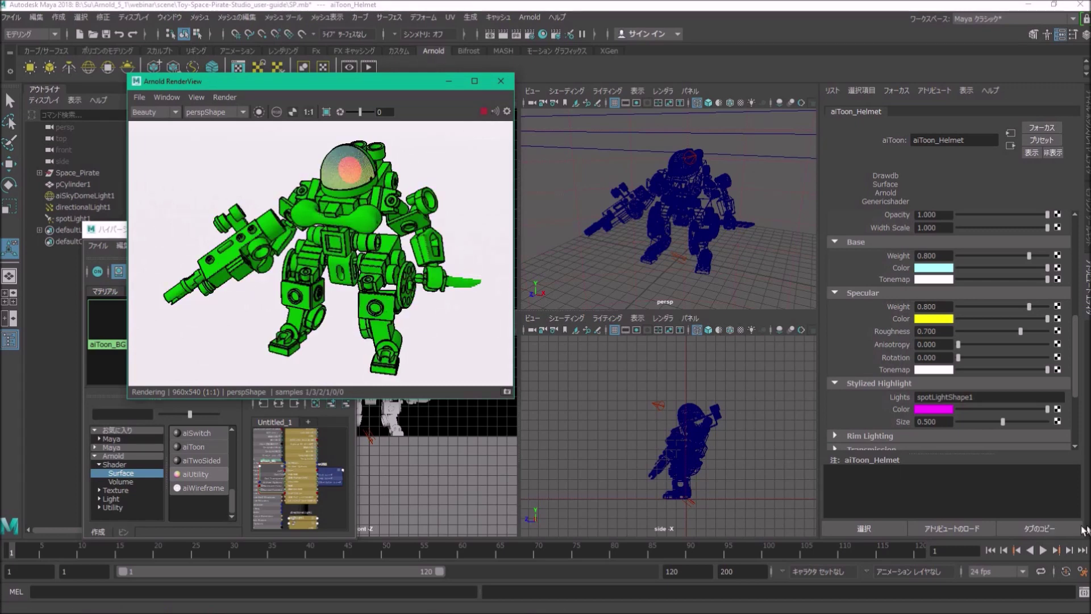
# Set the helmet's stylized highlight size to 0.422, then map a checker texture to the size.
pyautogui.click(995, 422)
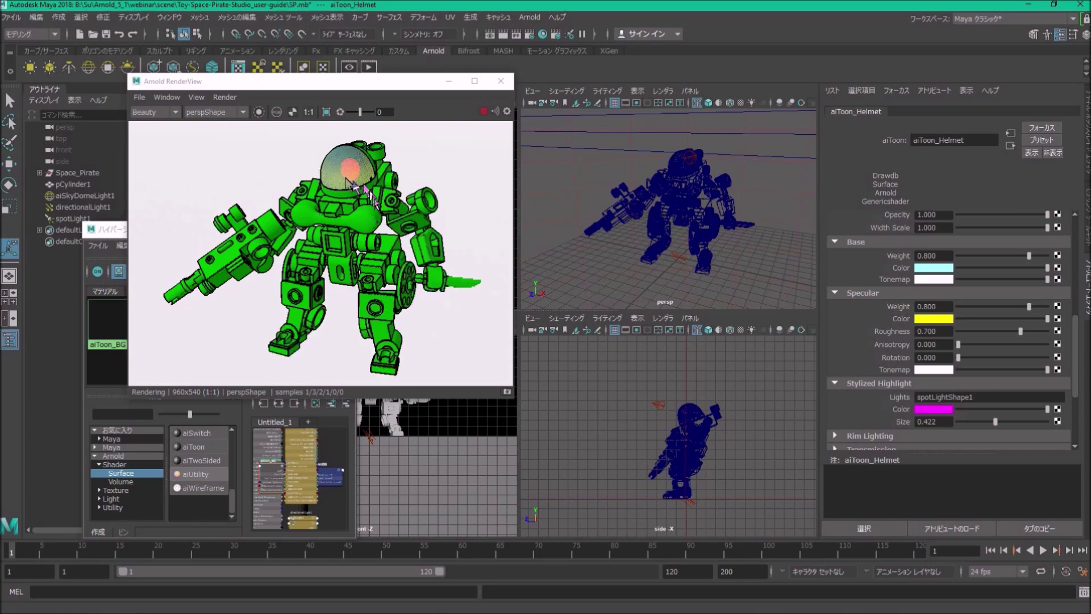
pyautogui.keyDown('alt'); pyautogui.moveTo(378, 227); pyautogui.dragTo(355, 257); pyautogui.keyUp('alt')
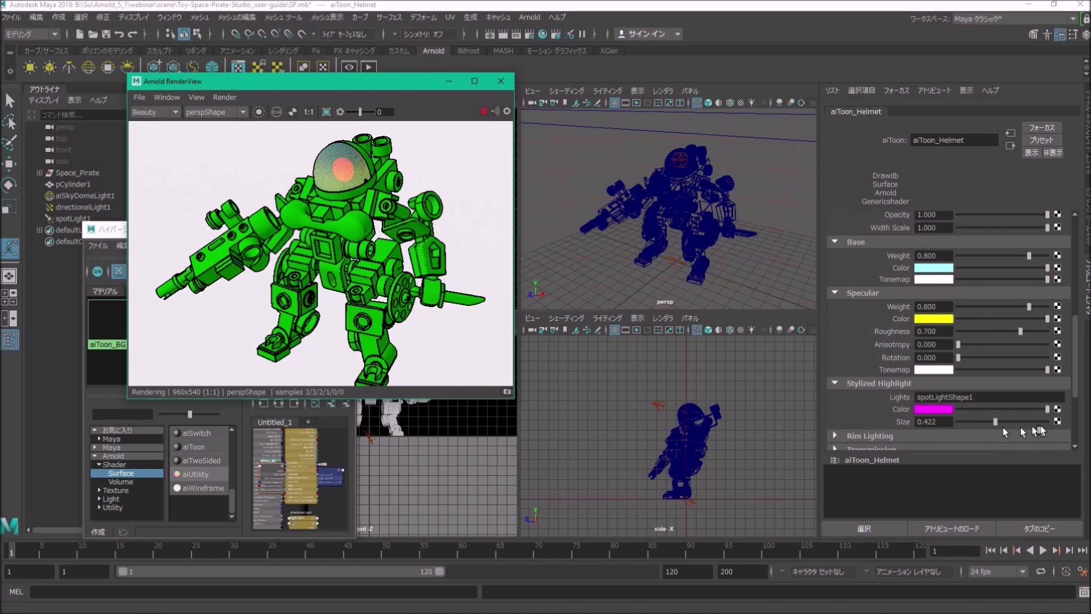
pyautogui.click(1057, 421)
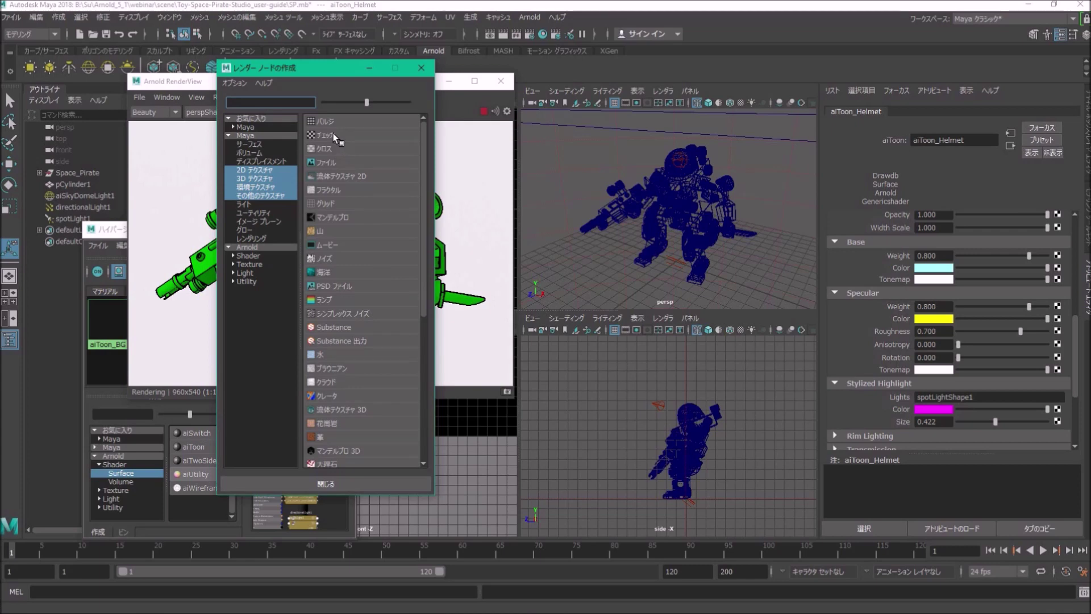
pyautogui.click(333, 134)
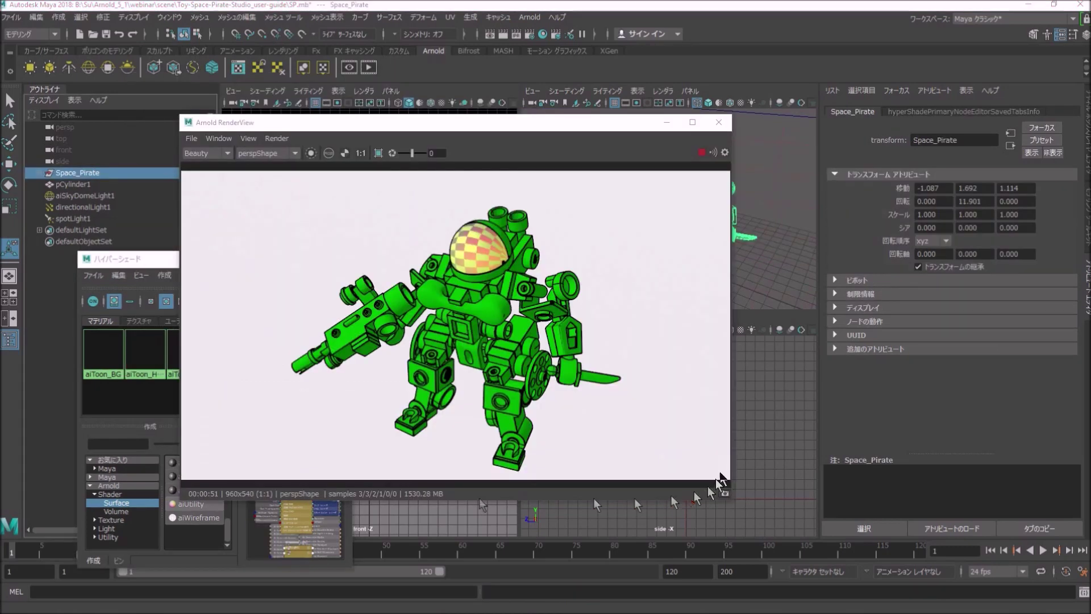
# Select Space_Pirate and set ASS Export as the file type for exporting the selection, reviewing the export option sections.
pyautogui.click(80, 177)
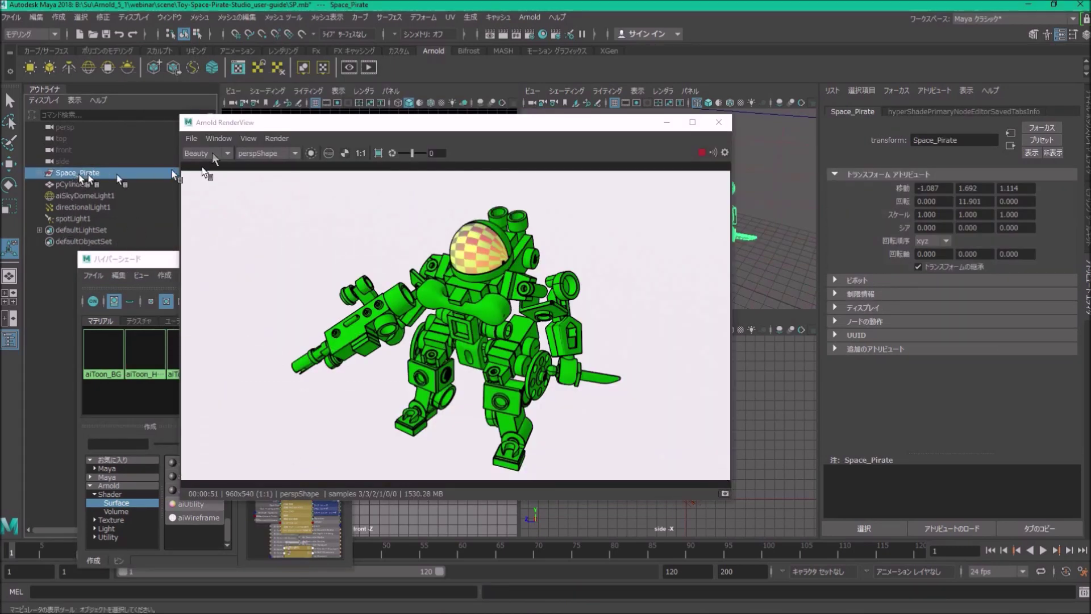
pyautogui.click(36, 17)
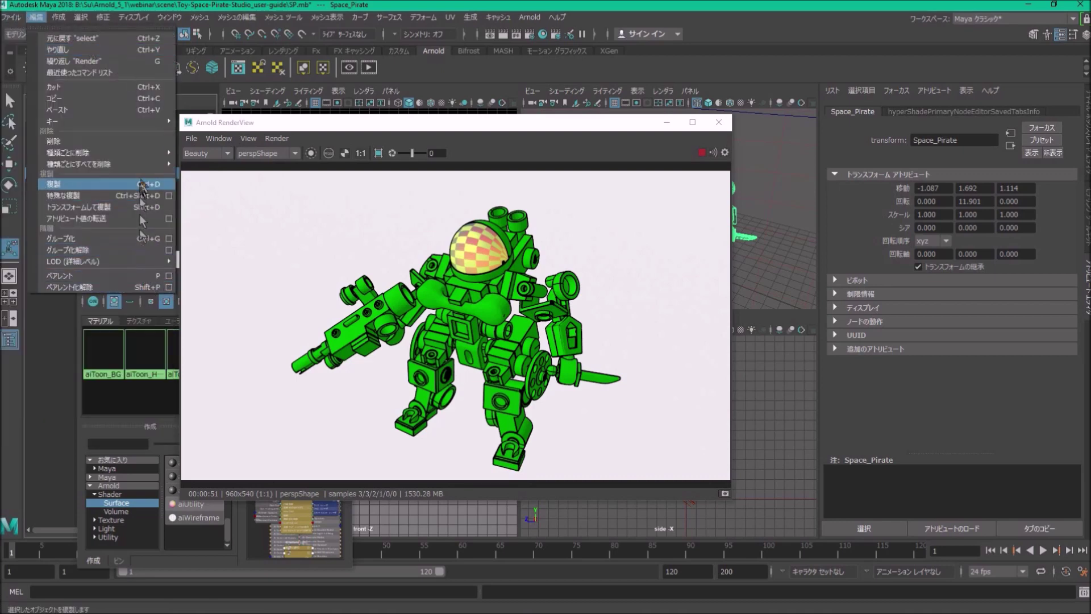
pyautogui.moveTo(11, 17)
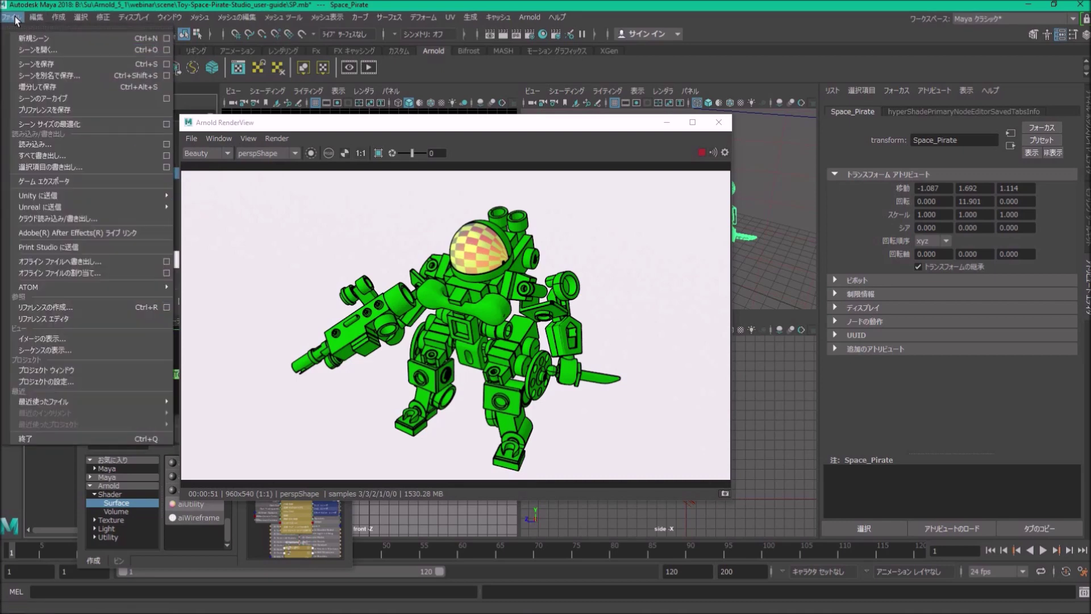
pyautogui.click(166, 167)
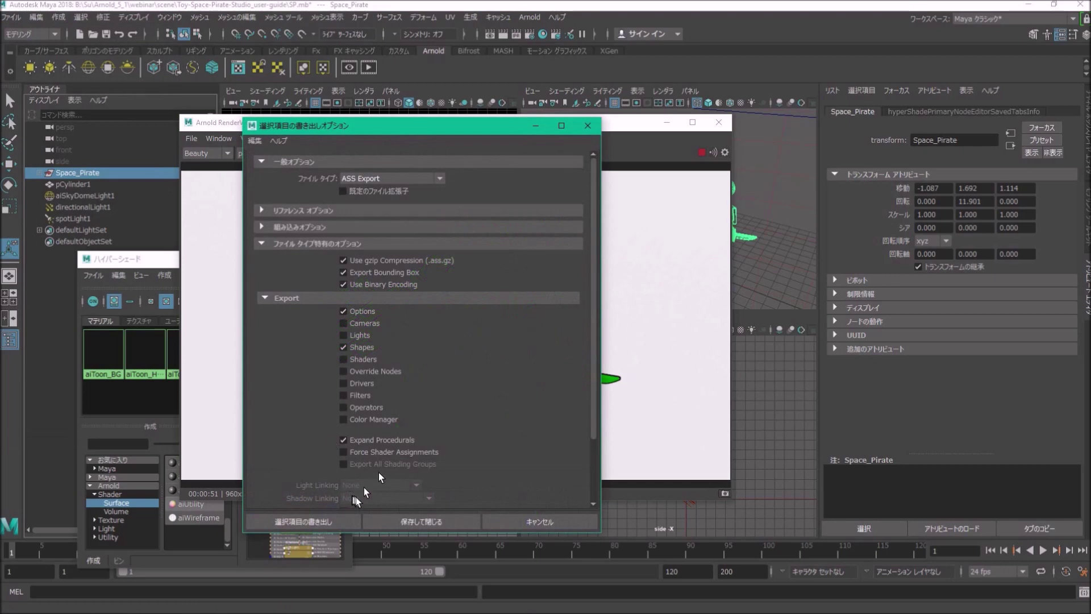
pyautogui.click(386, 179)
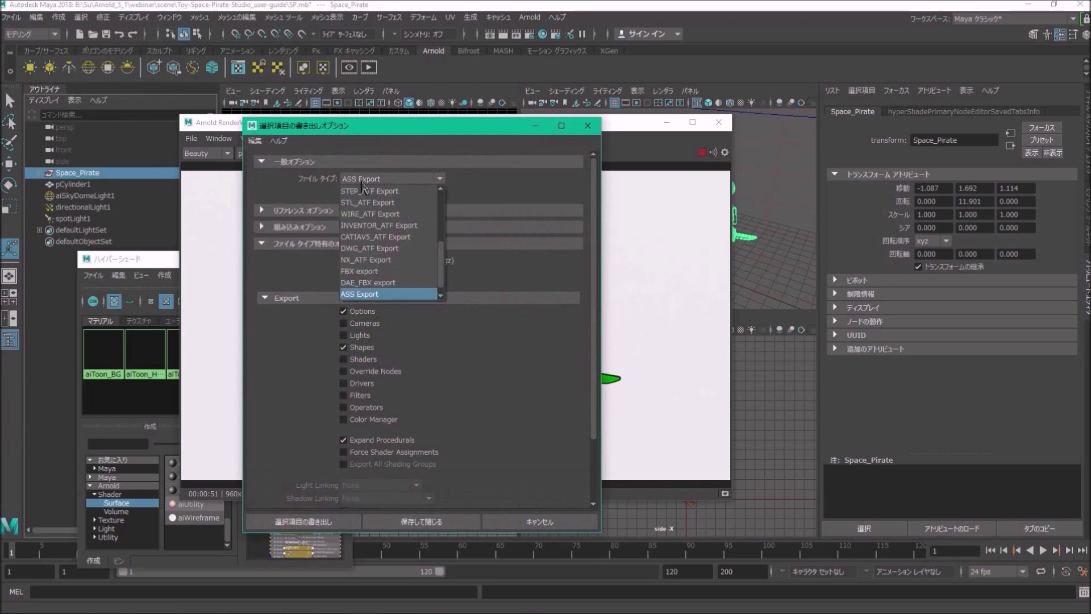
pyautogui.click(353, 294)
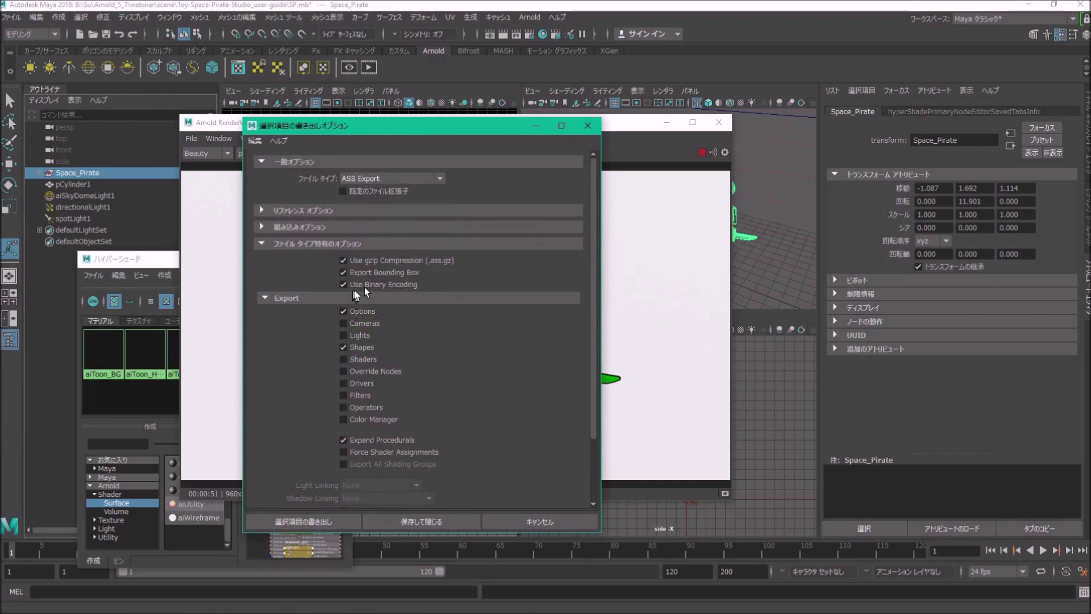
pyautogui.click(319, 211)
pyautogui.click(330, 215)
pyautogui.doubleClick(332, 229)
pyautogui.click(331, 244)
pyautogui.click(331, 244)
# Export the selected robot as Robo.ass.gz, replacing the existing file.
pyautogui.click(338, 527)
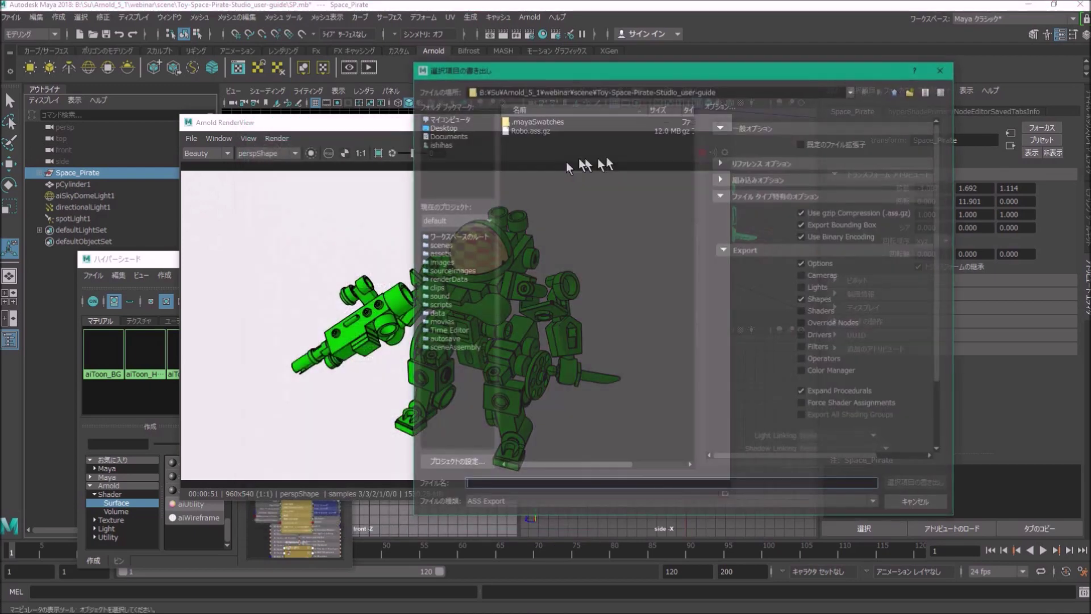
pyautogui.click(544, 129)
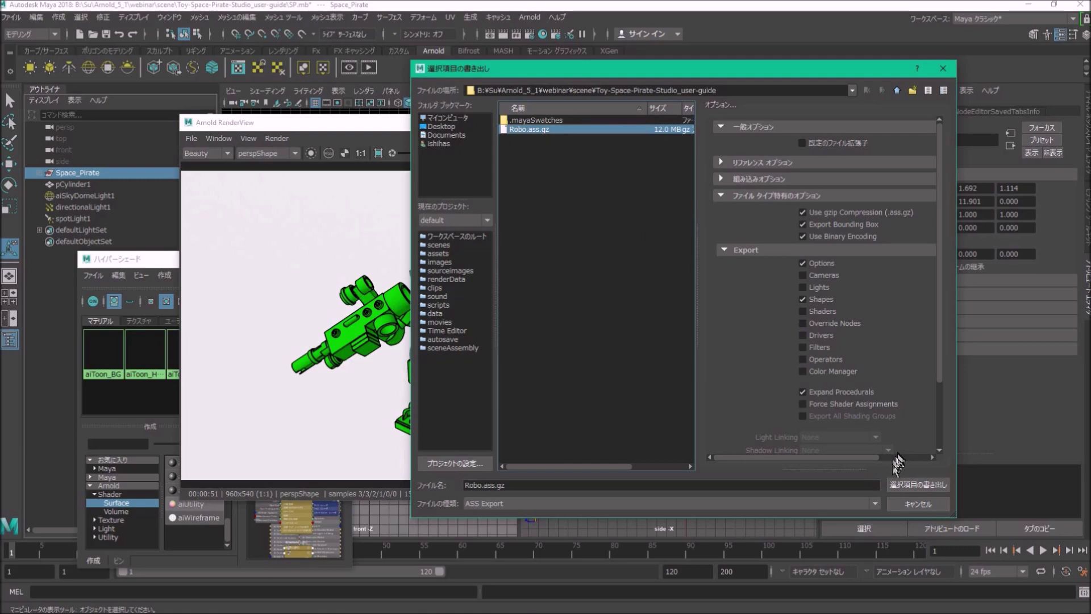
pyautogui.click(917, 484)
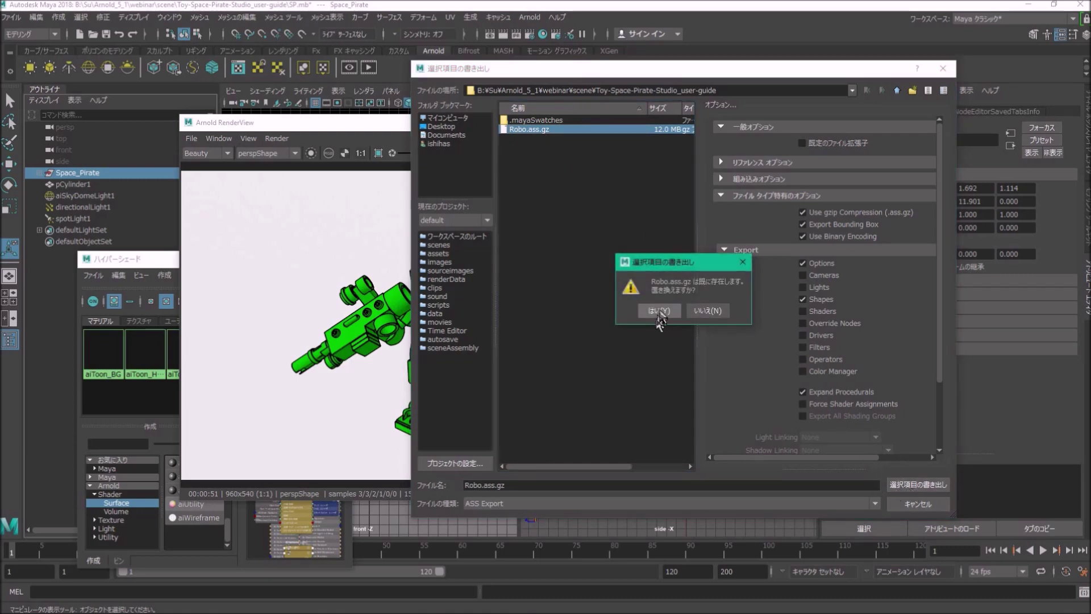
pyautogui.click(658, 310)
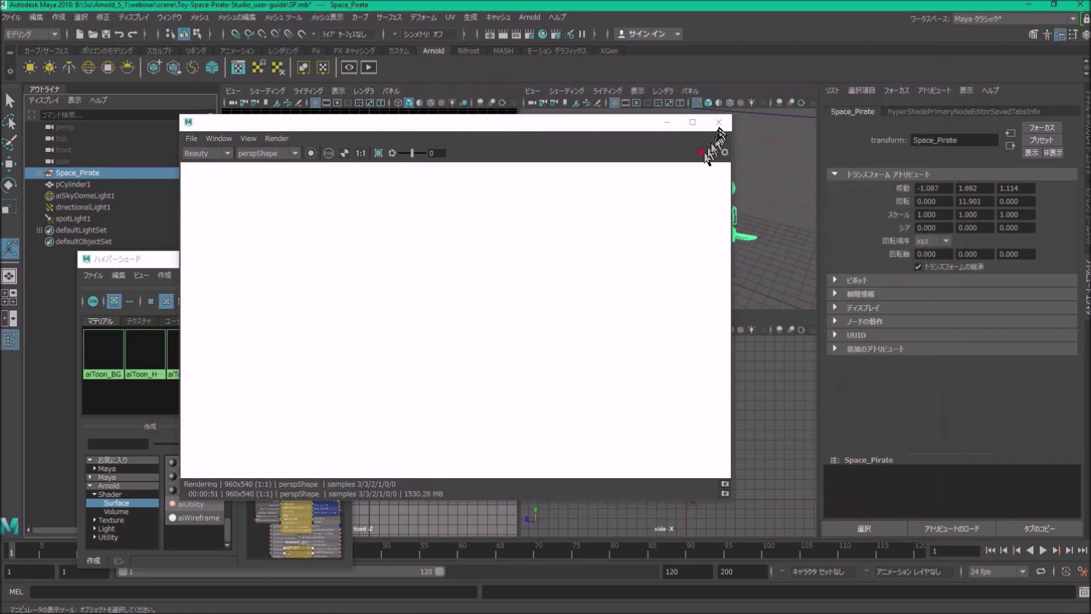
# Close the render view and start a new scene without saving the changes to SP.mb.
pyautogui.click(719, 123)
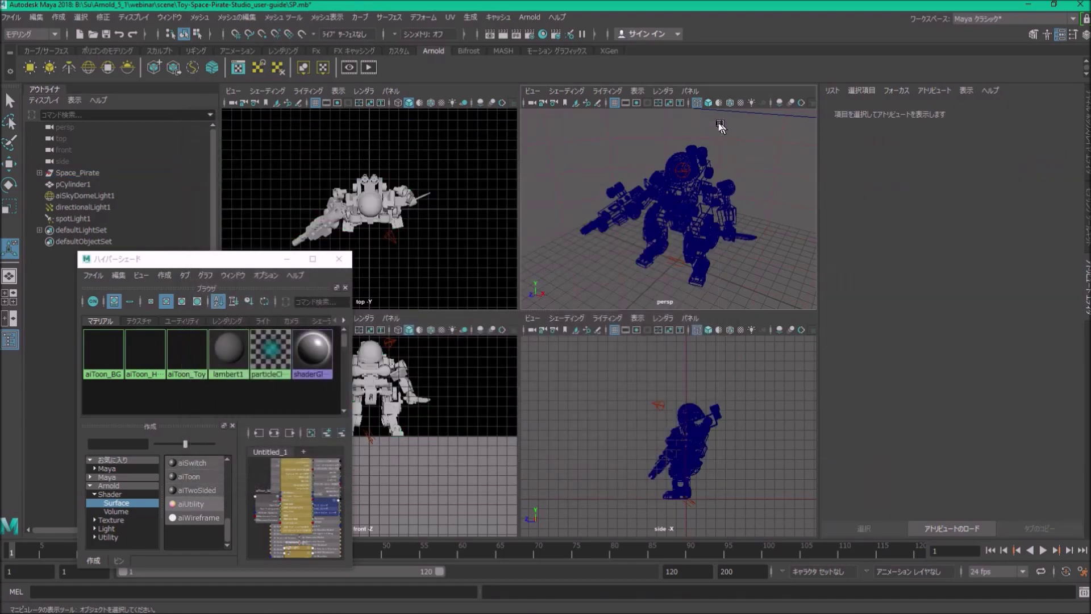
pyautogui.click(12, 17)
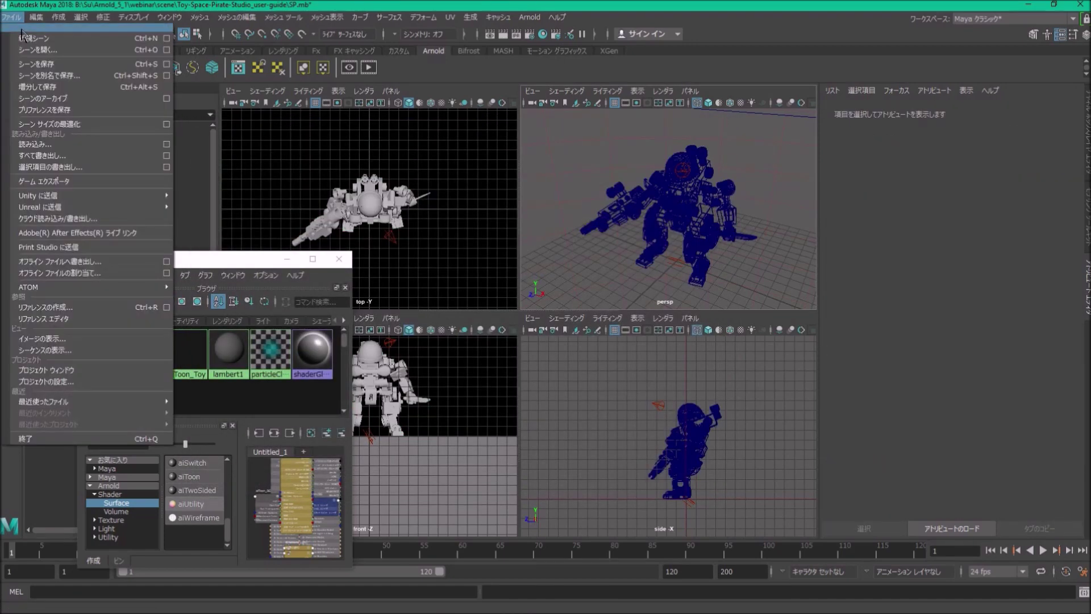
pyautogui.click(25, 39)
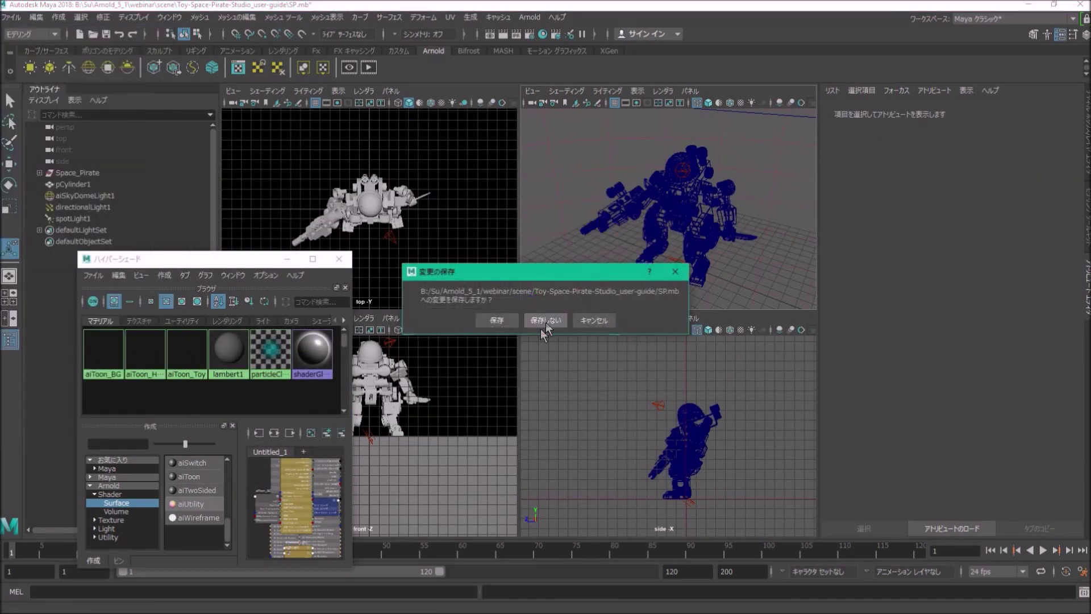
pyautogui.click(585, 318)
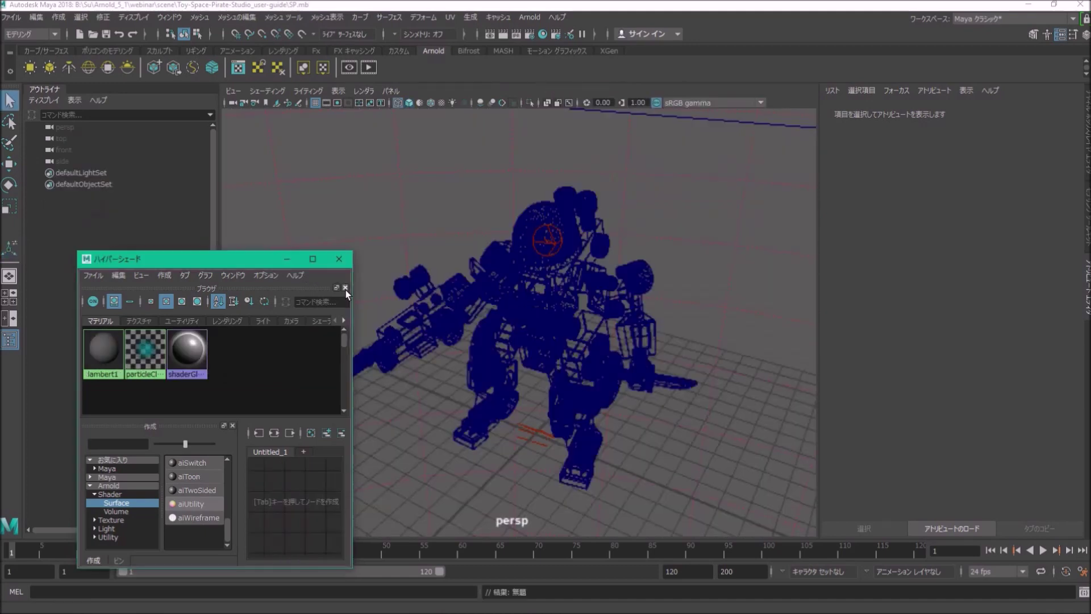
pyautogui.moveTo(243, 261); pyautogui.dragTo(198, 266)
# Create a polygon disc at the origin and scale it up well beyond the grid.
pyautogui.click(80, 17)
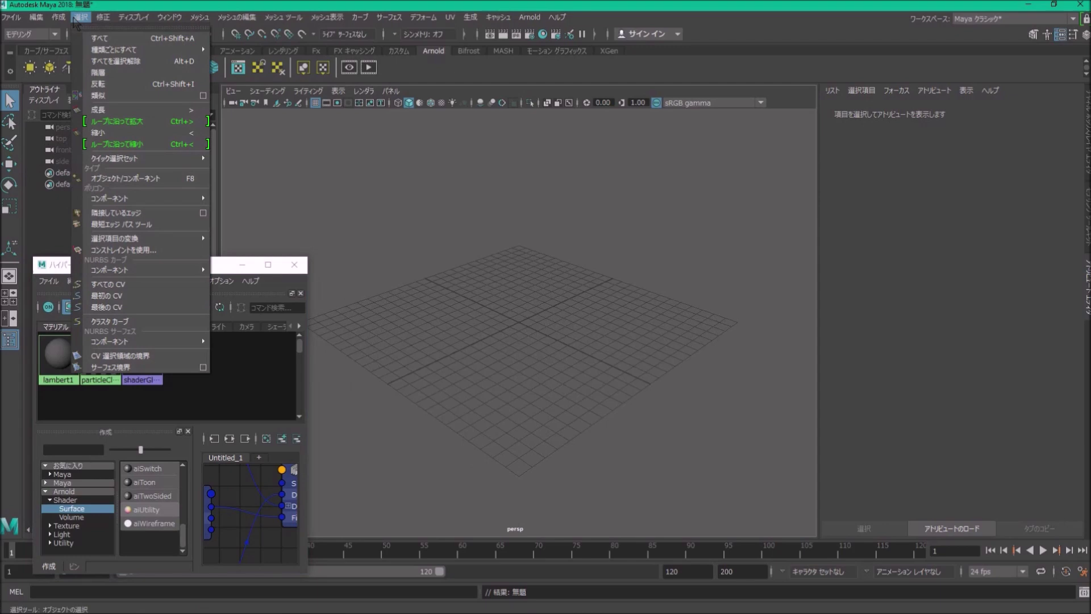
pyautogui.moveTo(59, 17)
pyautogui.moveTo(94, 58)
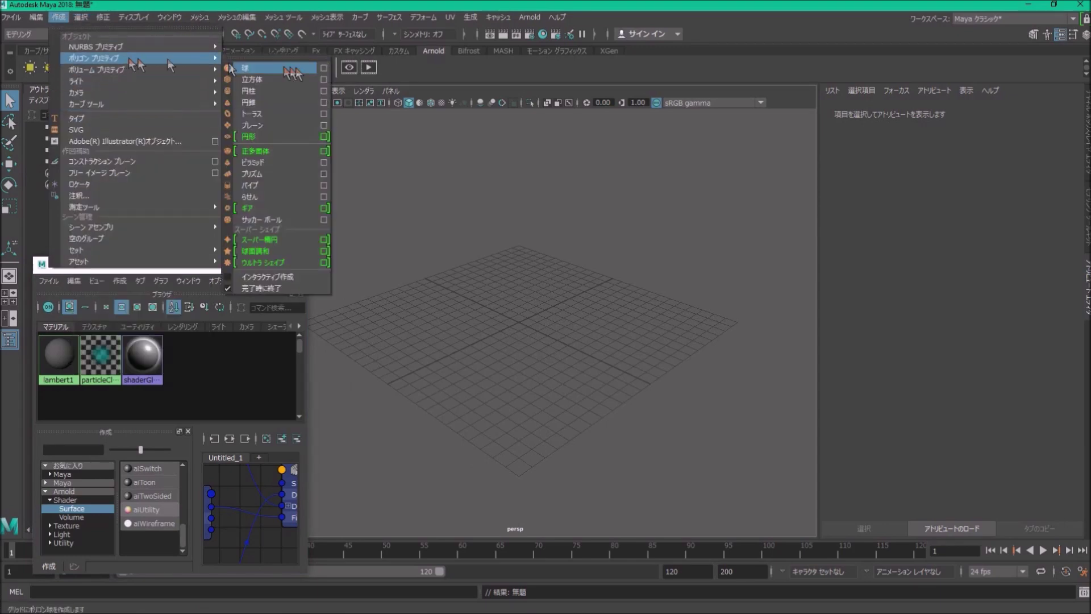
pyautogui.click(301, 137)
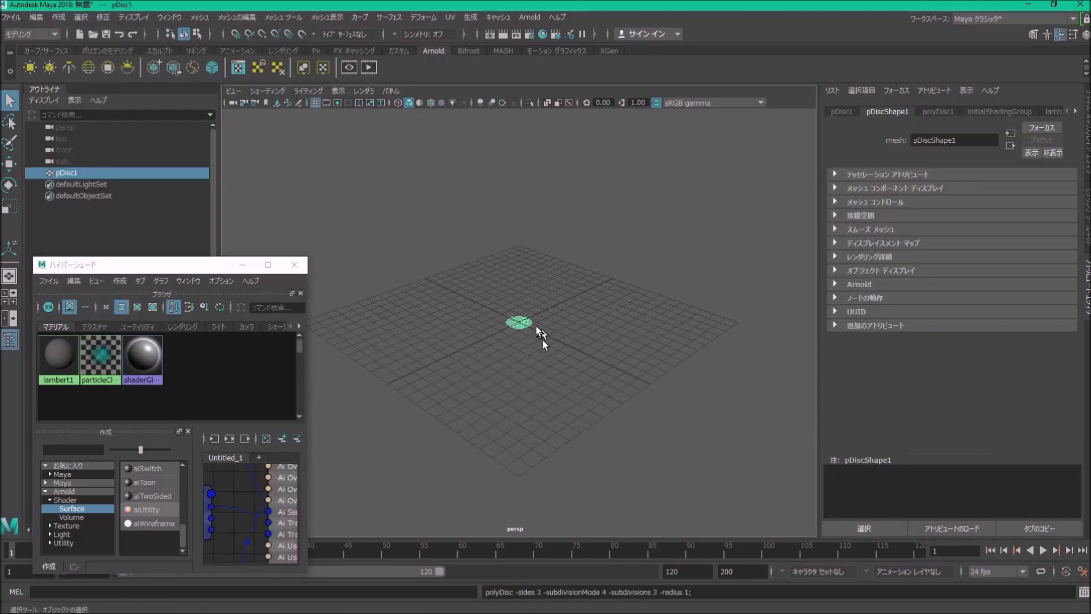
pyautogui.press('r')
pyautogui.moveTo(519, 326); pyautogui.dragTo(803, 256)
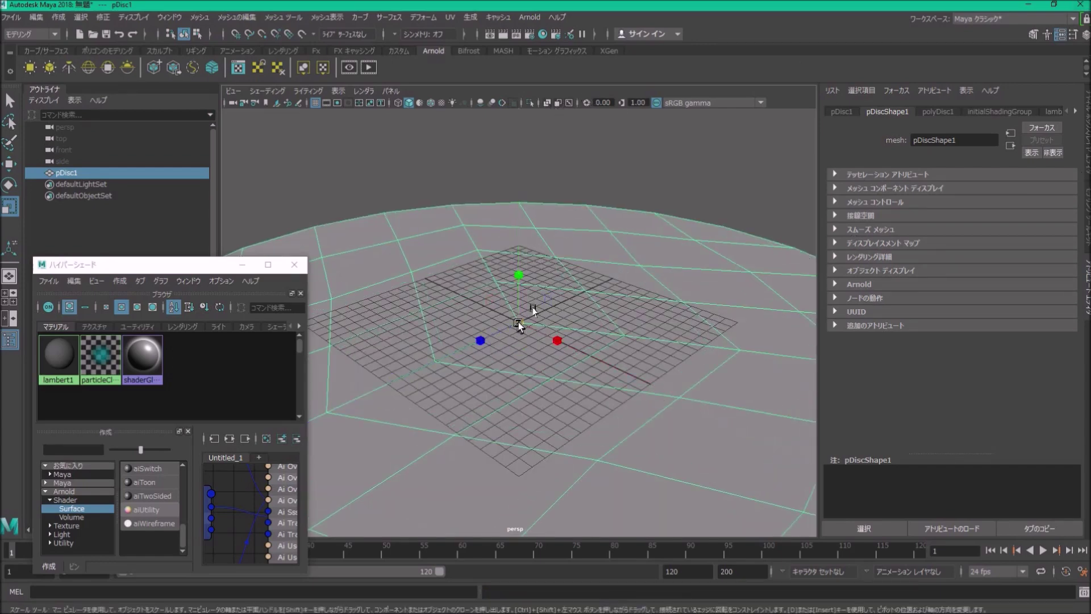
# Switch to the four-view layout and display the disc as wireframe in the top and perspective views.
pyautogui.press('space')
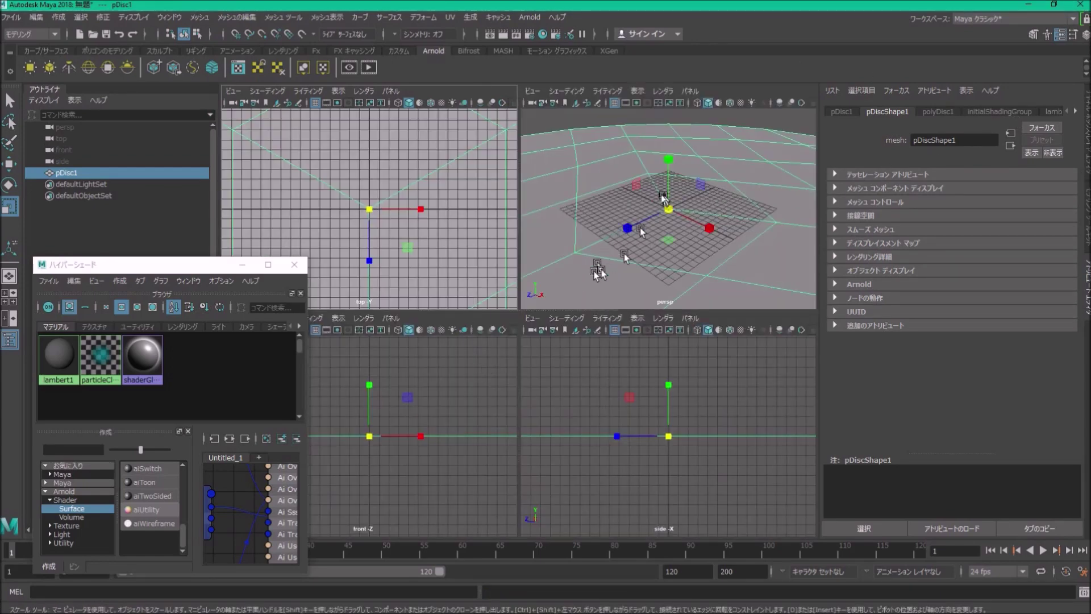
pyautogui.press('4')
pyautogui.press('4')
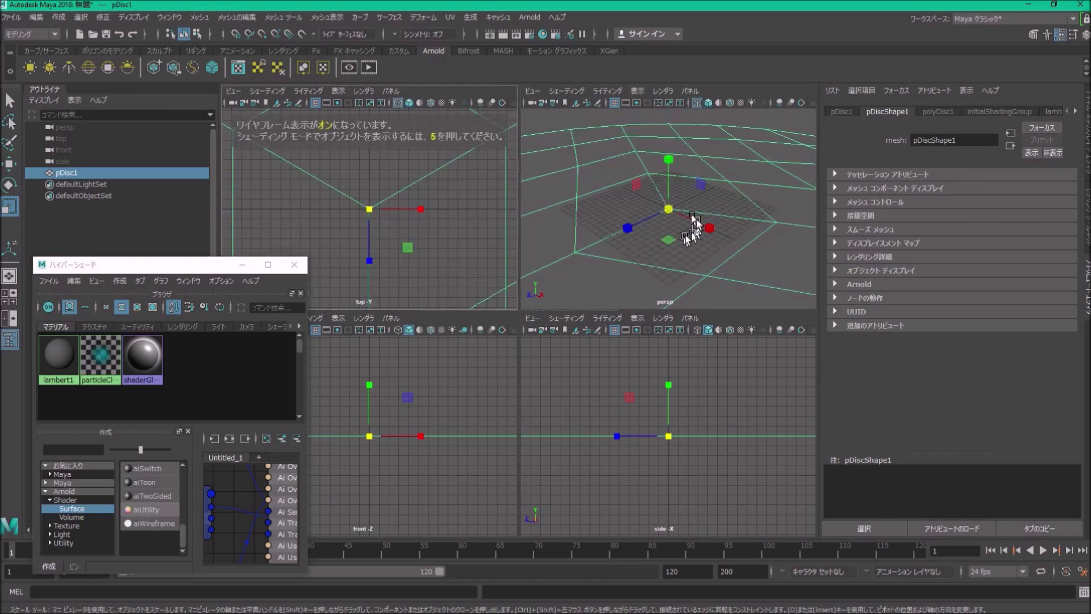
pyautogui.press('4')
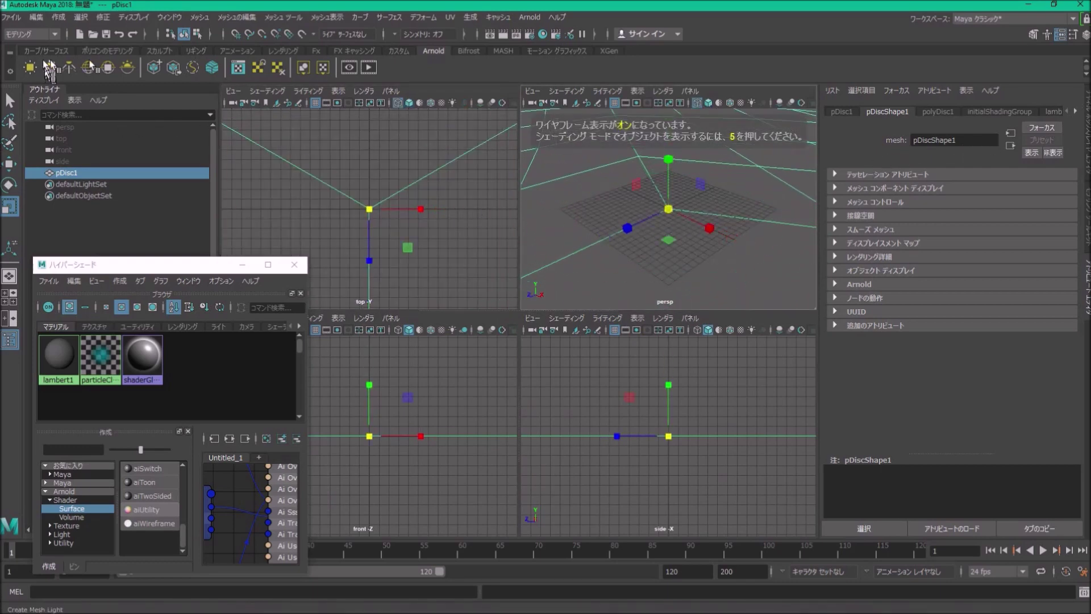
# Load Robo.ass.gz from the Toy-Space-Pirate-Studio_user-guide folder as an Arnold stand-in.
pyautogui.click(452, 196)
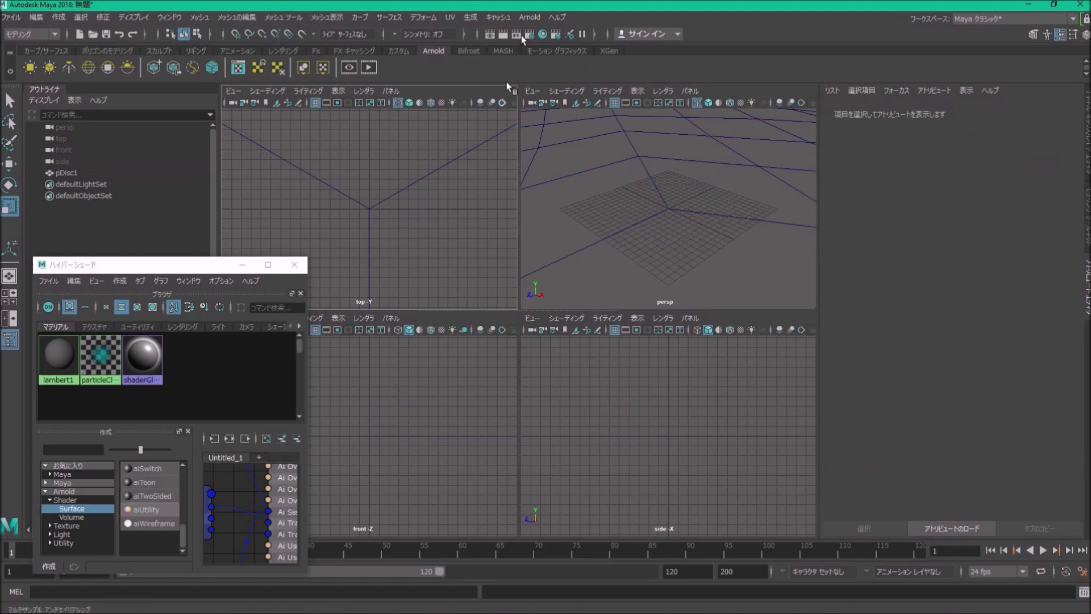
pyautogui.click(530, 17)
pyautogui.moveTo(637, 64)
pyautogui.click(753, 74)
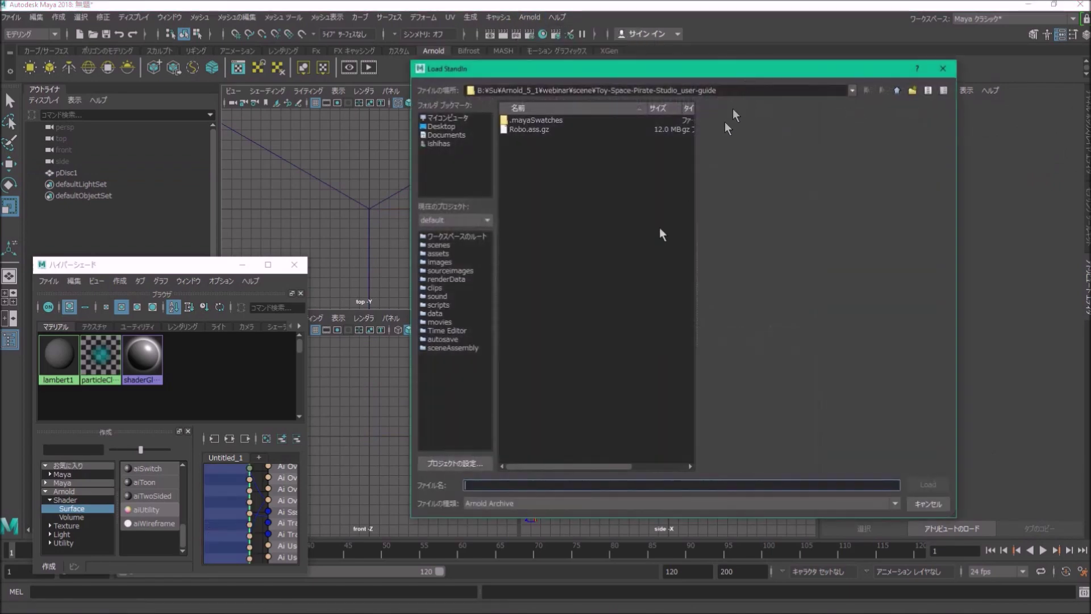
pyautogui.click(540, 130)
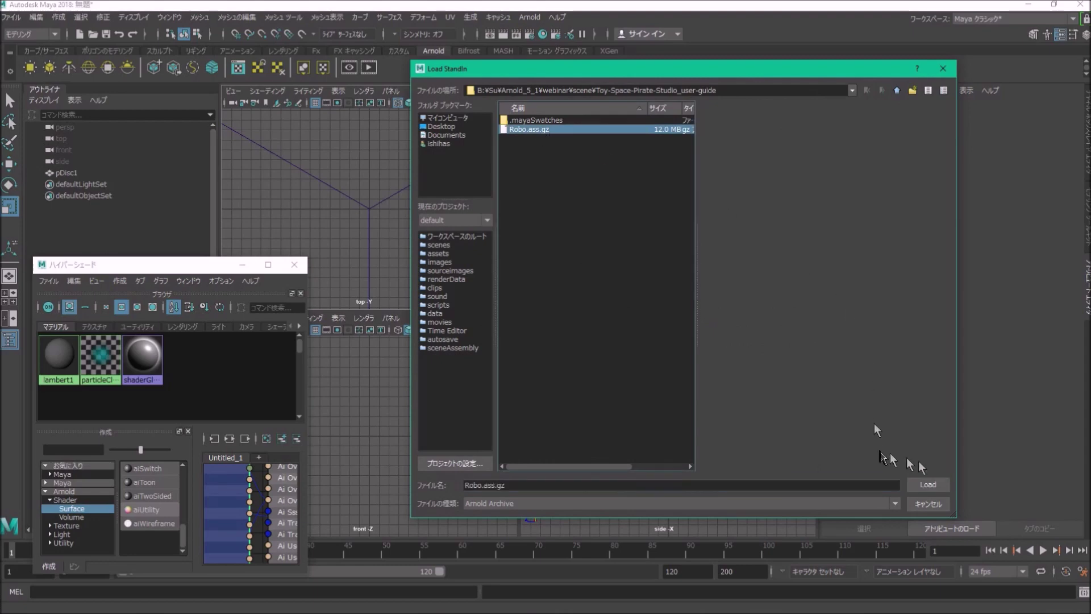
pyautogui.click(928, 484)
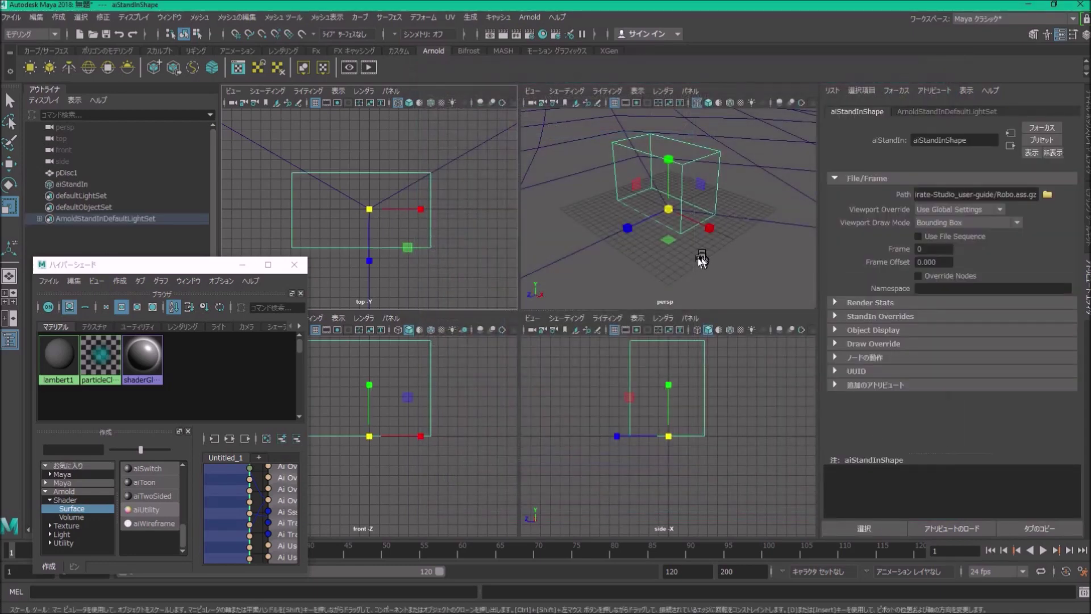
# Add an Arnold Skydome Light and run a test render of the robot stand-in from the perspective camera.
pyautogui.keyDown('alt'); pyautogui.moveTo(672, 271); pyautogui.dragTo(706, 267); pyautogui.keyUp('alt')
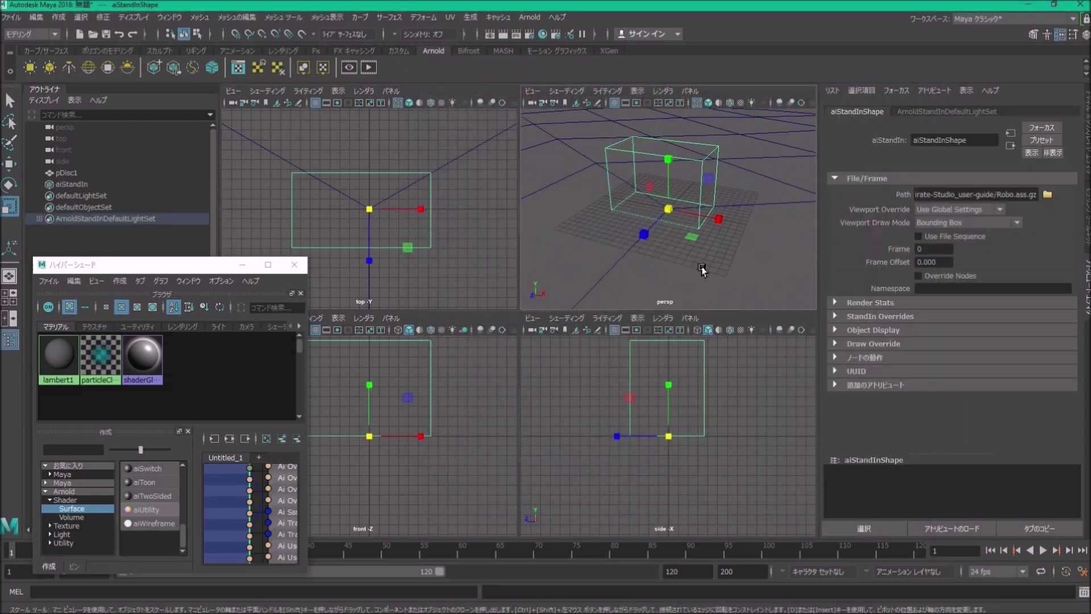
pyautogui.click(529, 17)
pyautogui.moveTo(591, 75)
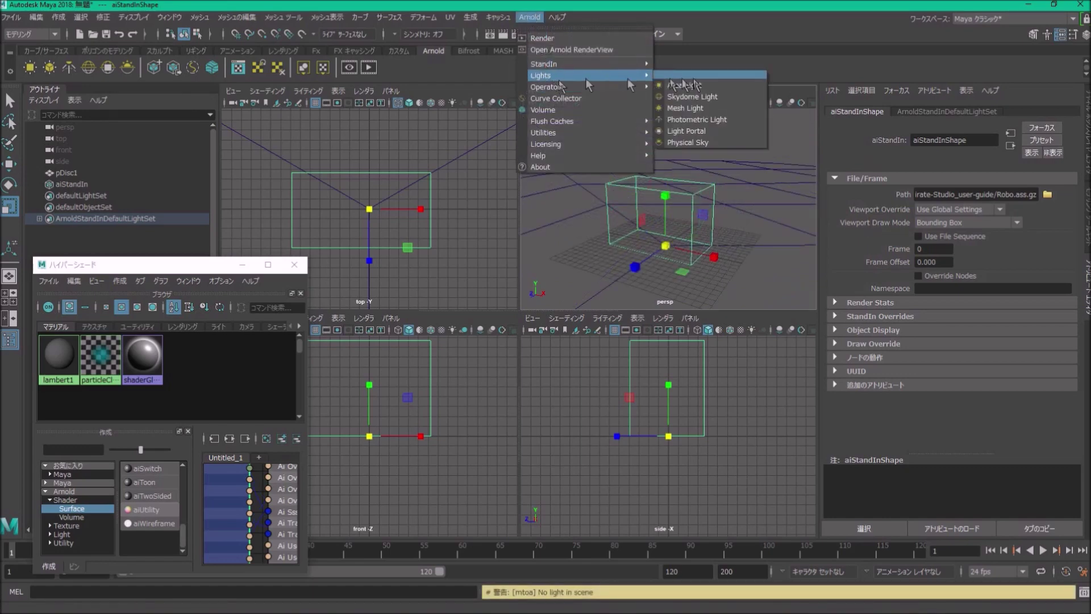
pyautogui.click(707, 97)
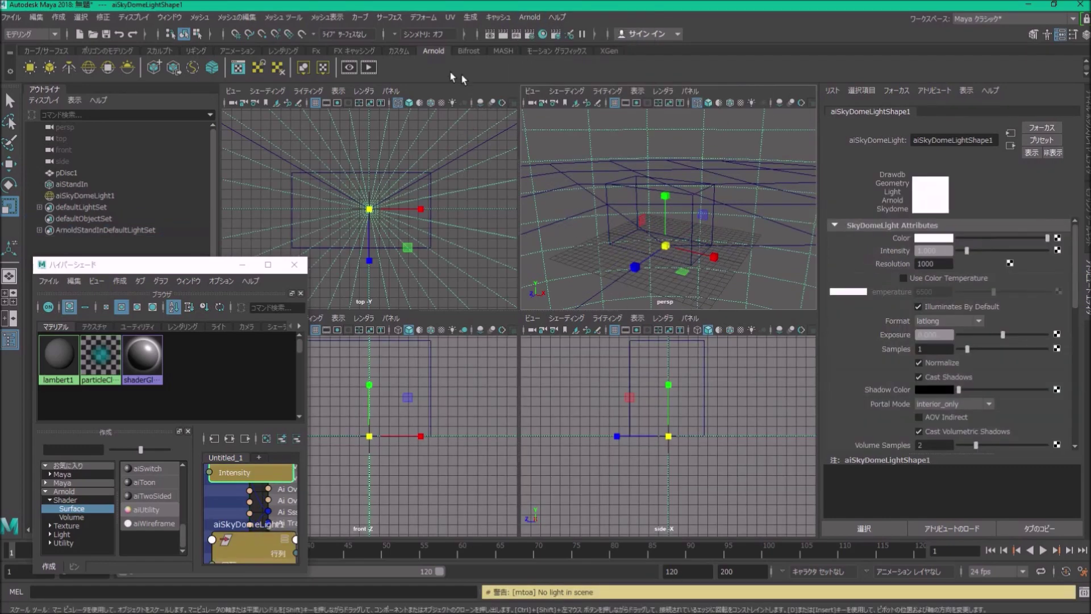
pyautogui.click(368, 68)
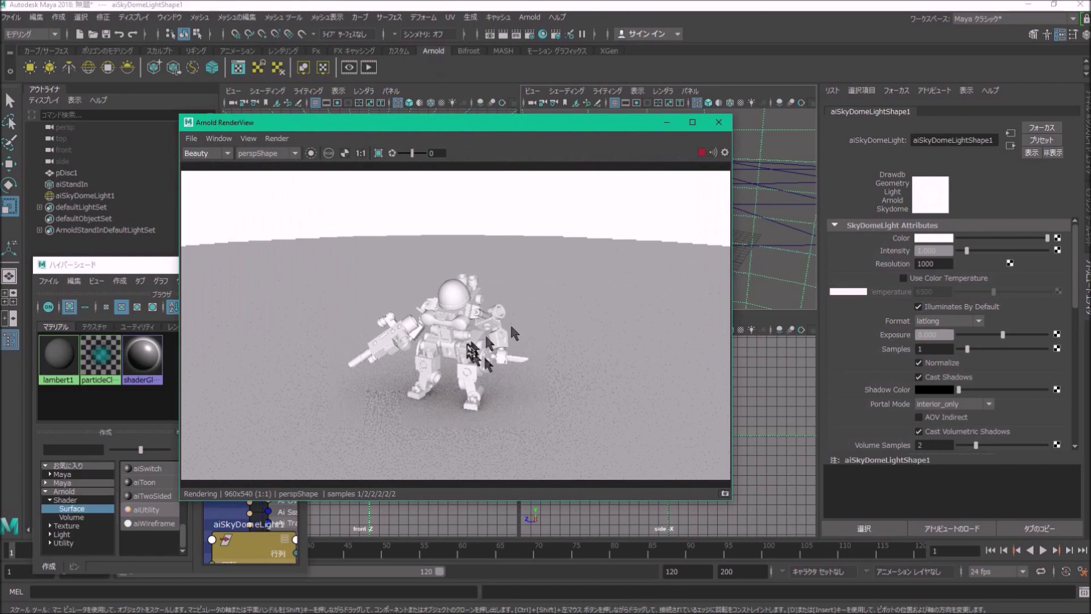
pyautogui.click(719, 123)
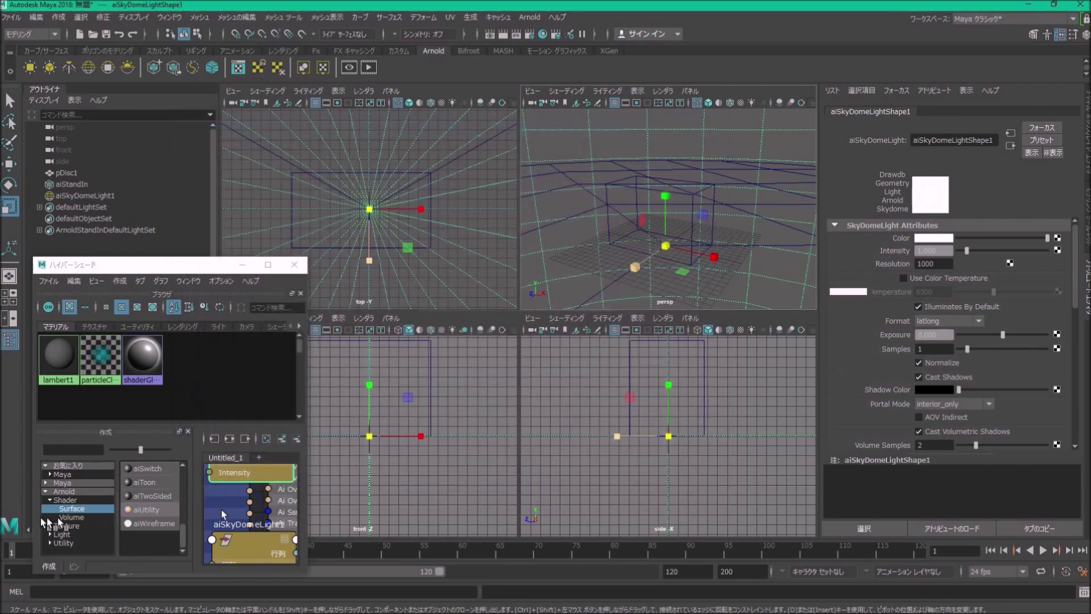
# Create an aiToon surface shader and assign it to the robot stand-in.
pyautogui.click(970, 377)
pyautogui.click(145, 482)
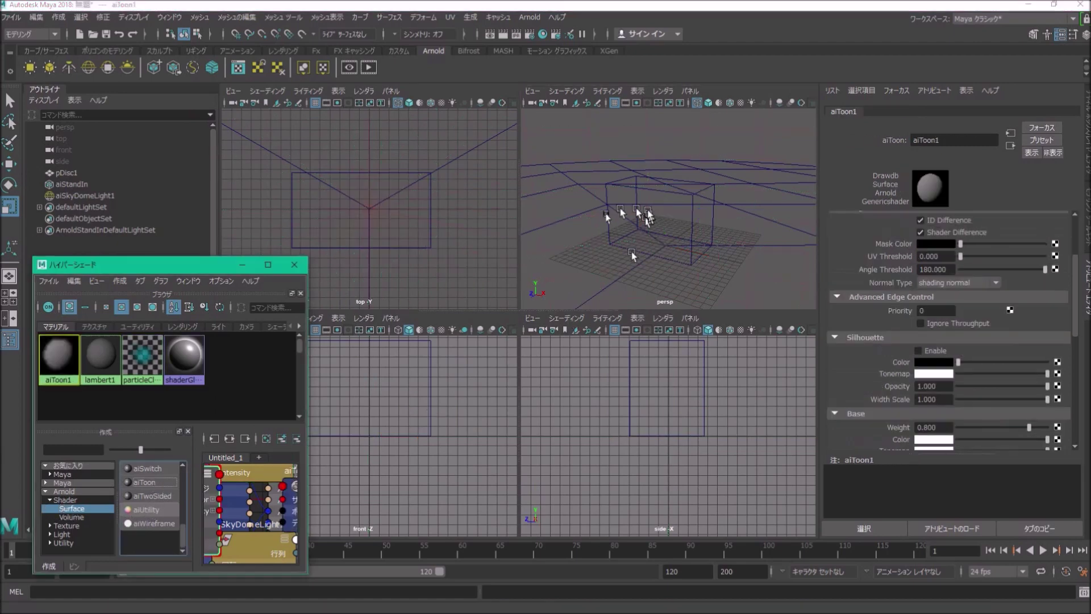
pyautogui.click(704, 216)
pyautogui.click(695, 215)
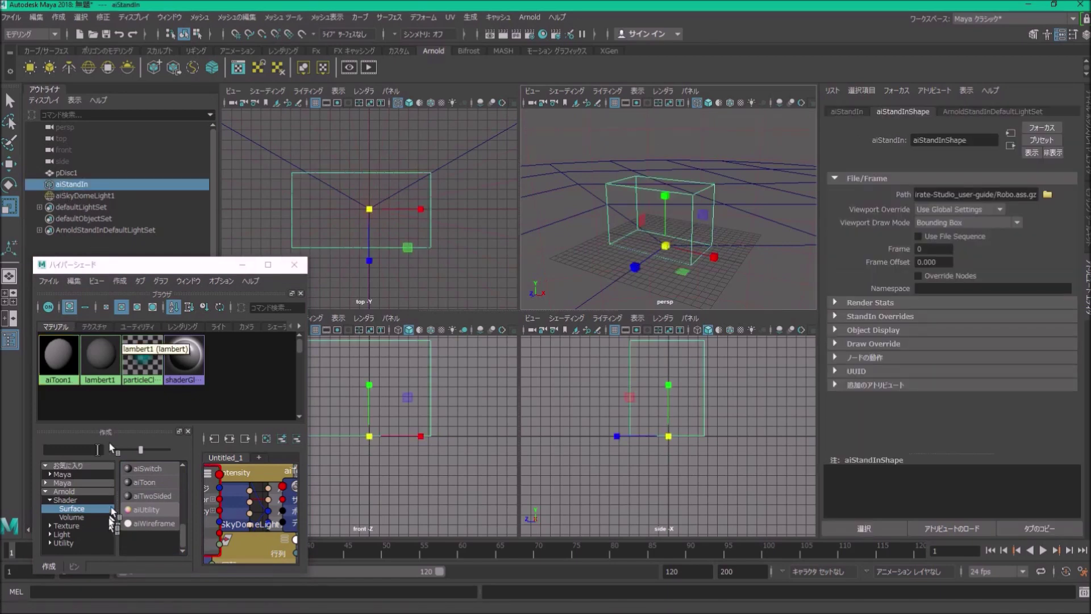
pyautogui.moveTo(111, 359); pyautogui.dragTo(85, 329, button='right')
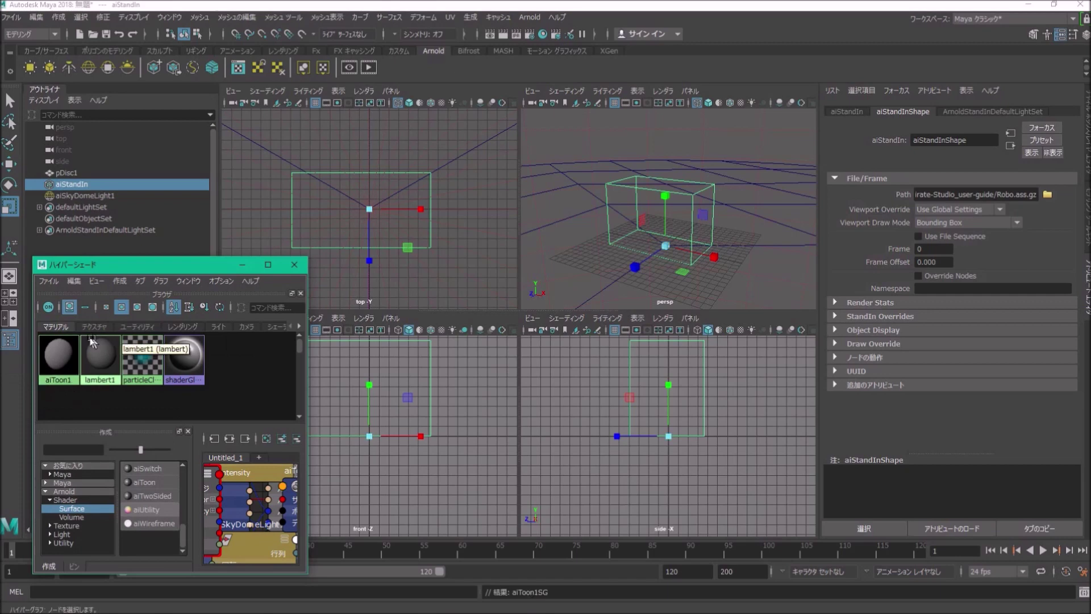
# Start an Arnold render and set the filter type to contour in the Arnold render settings.
pyautogui.click(349, 68)
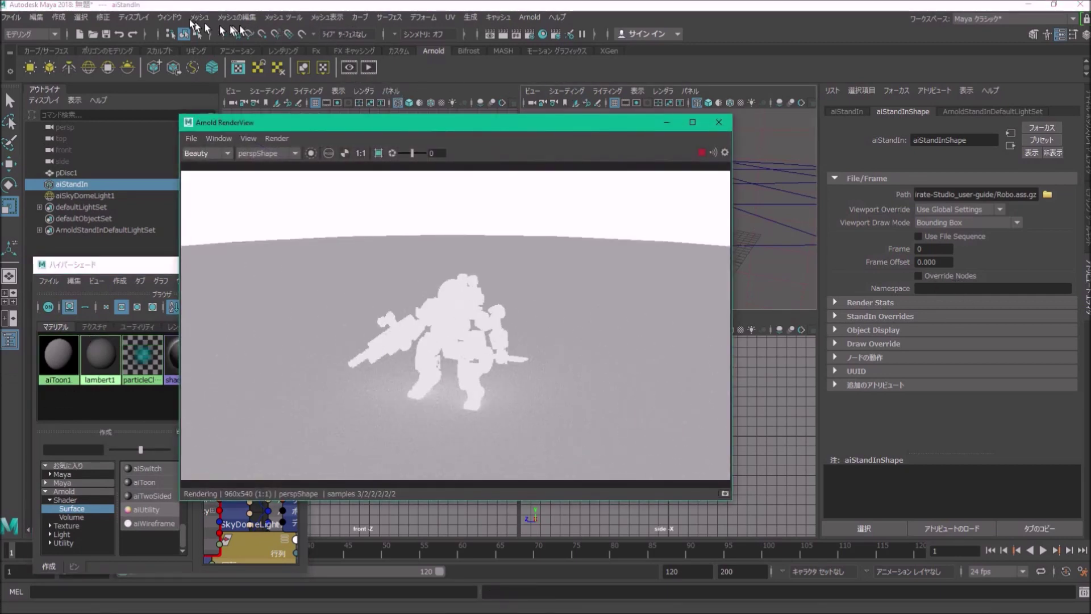
pyautogui.click(170, 17)
pyautogui.moveTo(238, 92)
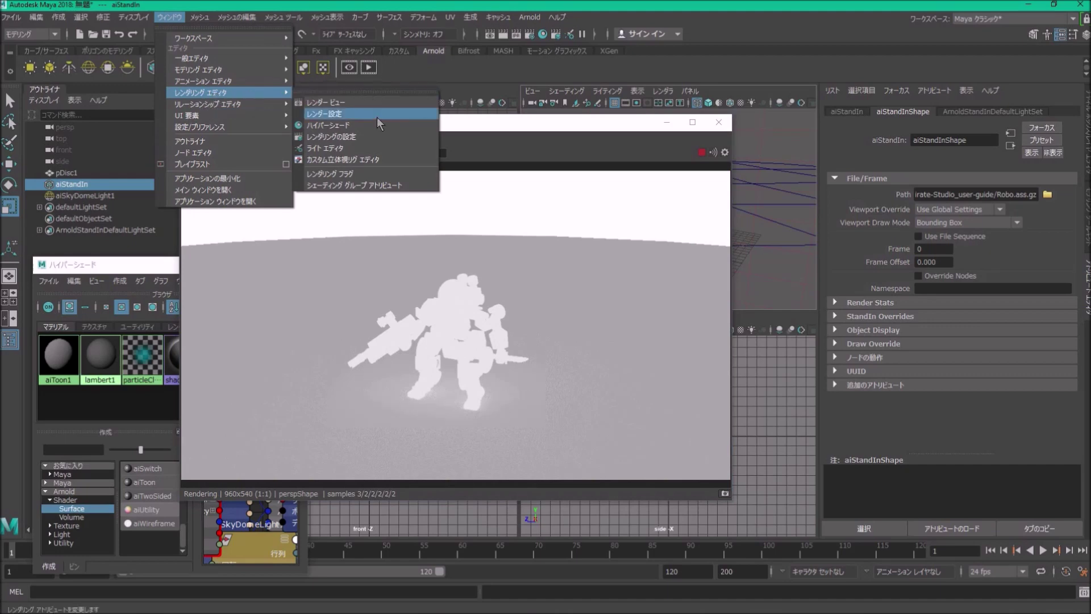
pyautogui.click(377, 117)
pyautogui.click(667, 172)
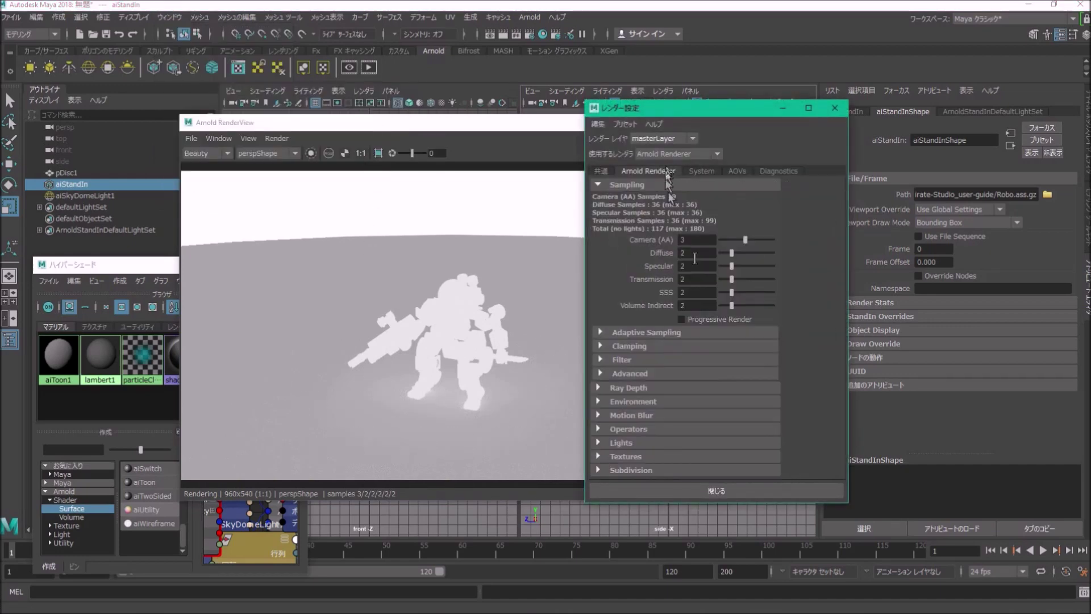
pyautogui.click(623, 359)
pyautogui.click(737, 376)
pyautogui.click(716, 479)
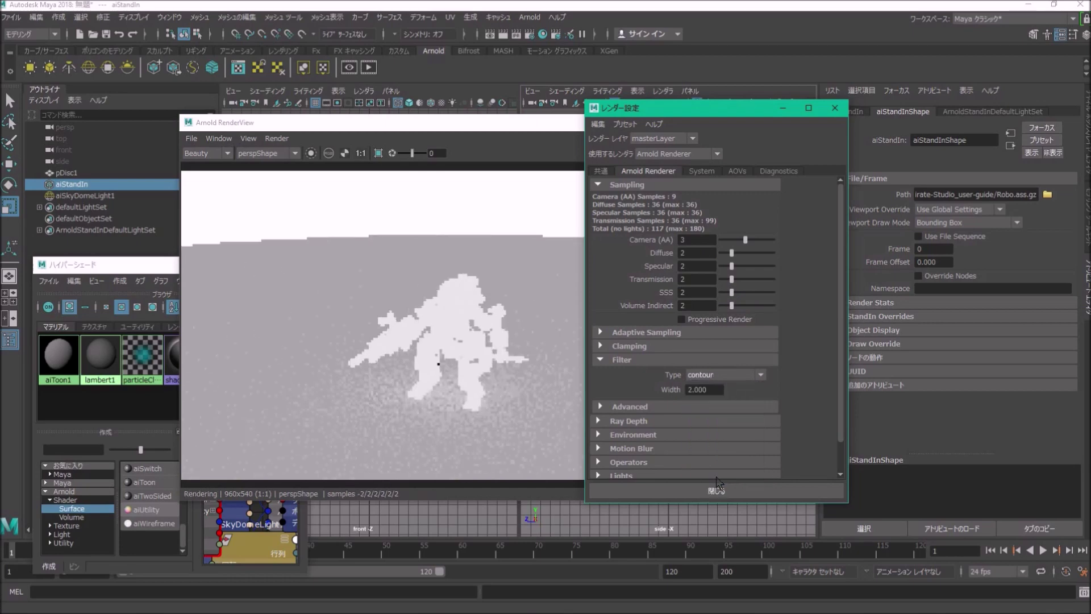
pyautogui.click(835, 107)
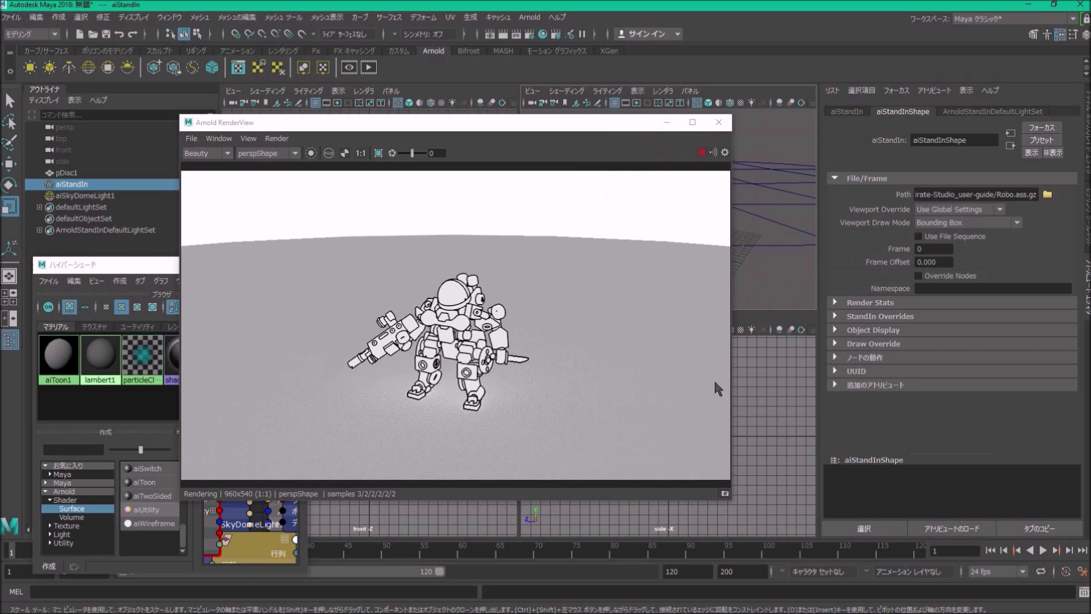
# Set aiToon1's edge Angle Threshold to about 32 and its base color to green.
pyautogui.click(58, 356)
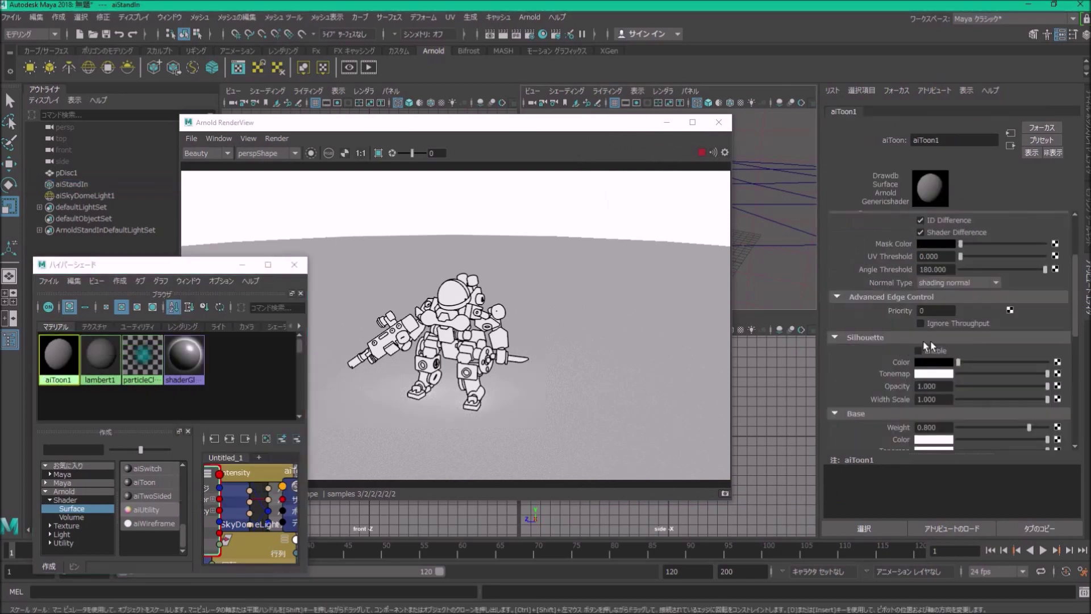
pyautogui.click(974, 269)
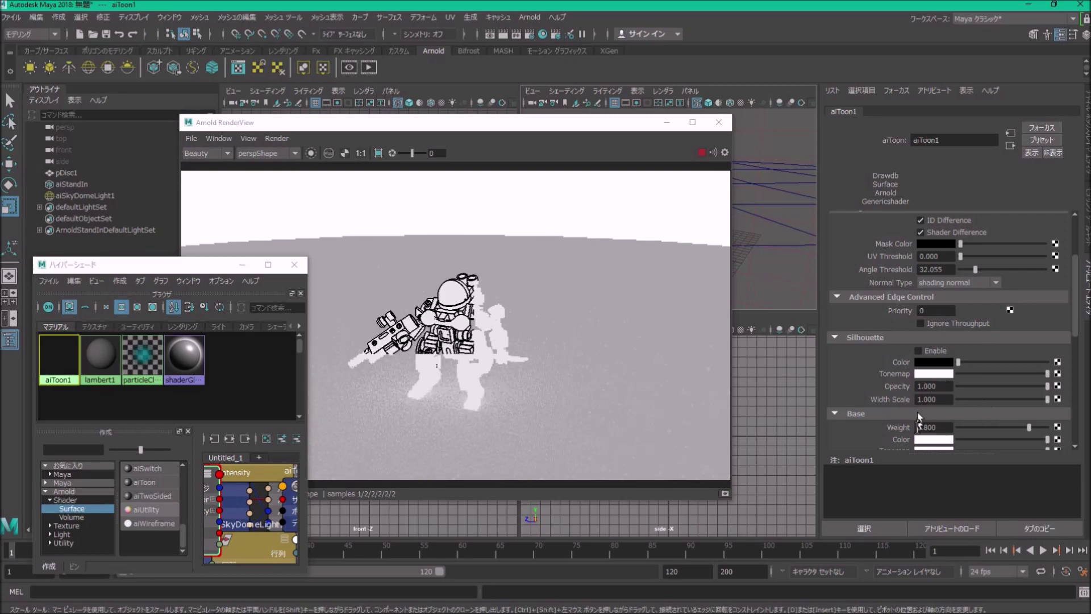
pyautogui.click(928, 441)
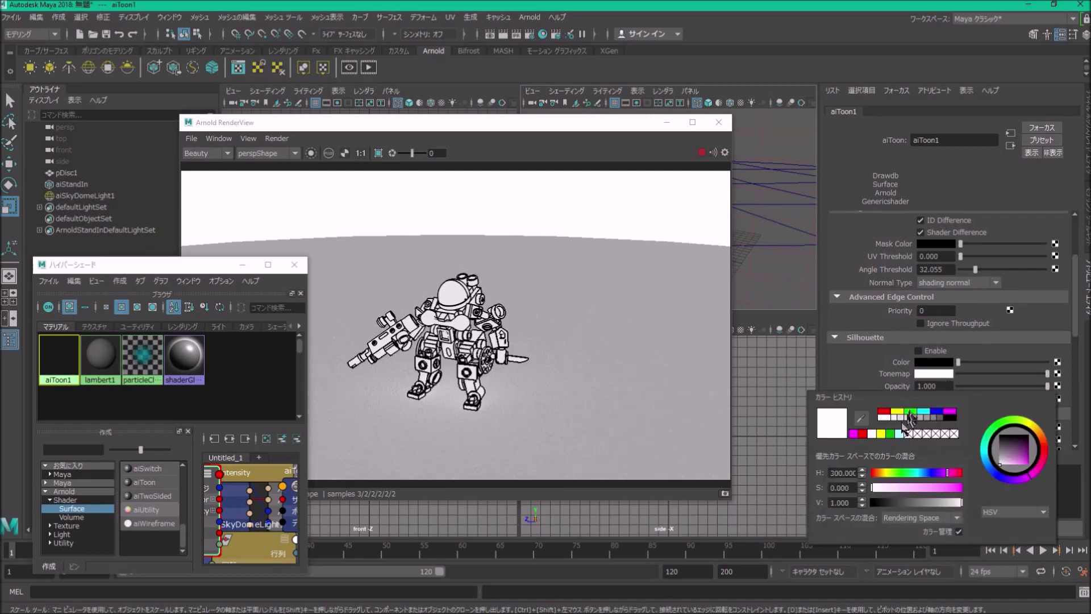
pyautogui.click(890, 434)
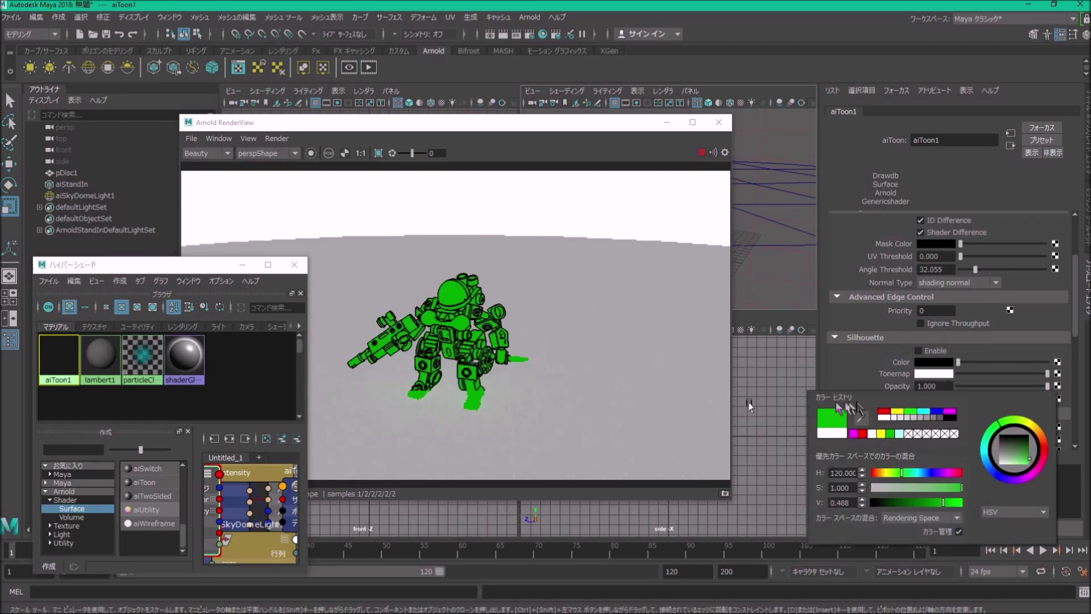
pyautogui.click(561, 400)
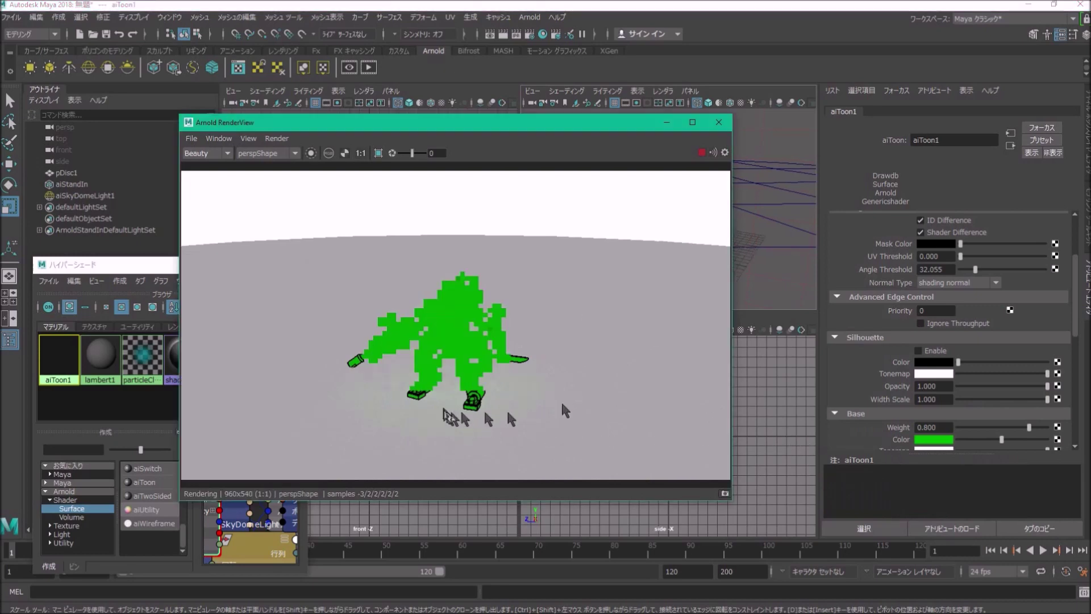
# Refine aiToon1's edge detection with UV Threshold about 0.2, Normal Type geometric normal and Angle Threshold about 16.
pyautogui.scroll(5, 625, 381)
pyautogui.scroll(-5, 569, 372)
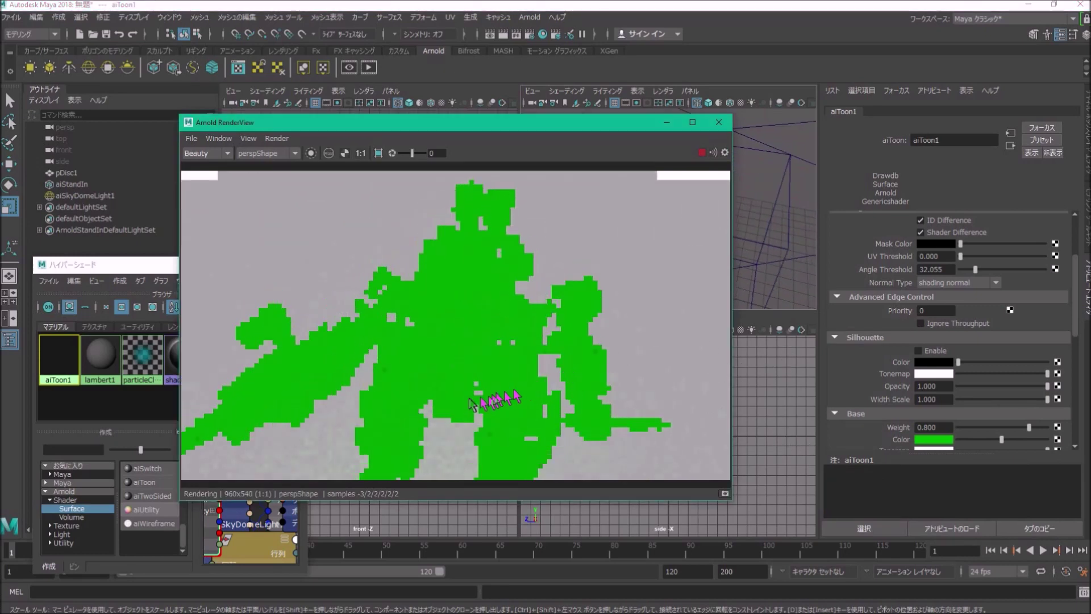
pyautogui.keyDown('alt'); pyautogui.moveTo(537, 375); pyautogui.dragTo(608, 358); pyautogui.keyUp('alt')
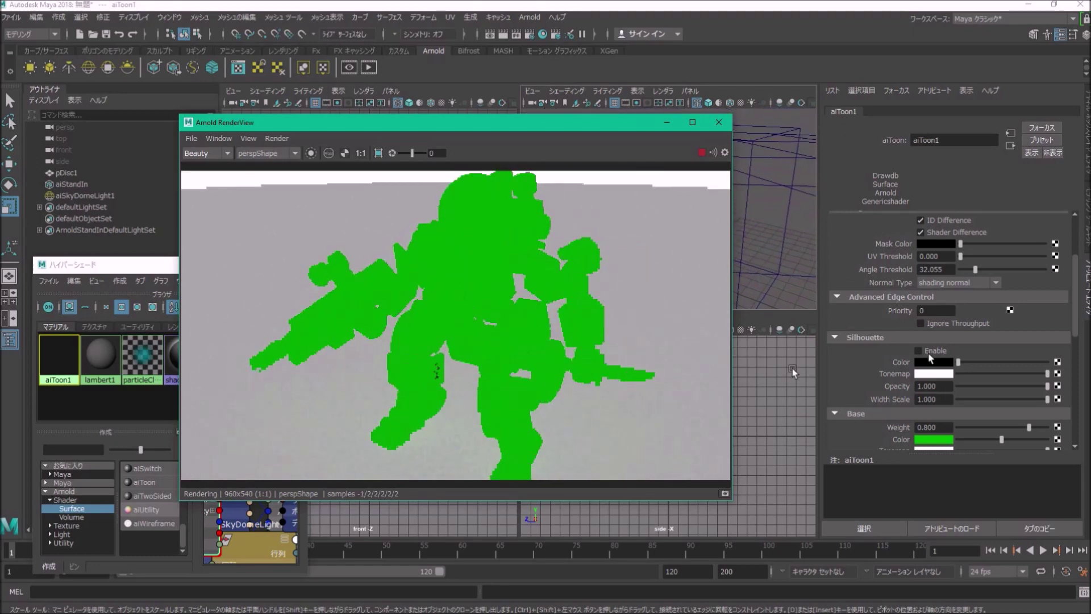
pyautogui.moveTo(960, 256); pyautogui.dragTo(977, 256)
pyautogui.click(972, 282)
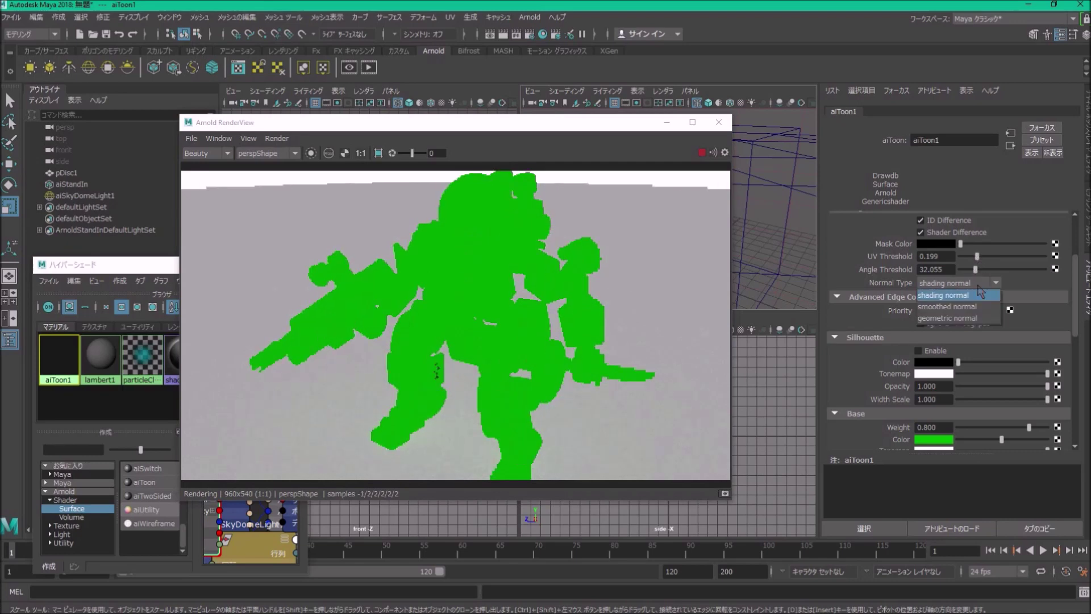
pyautogui.click(963, 312)
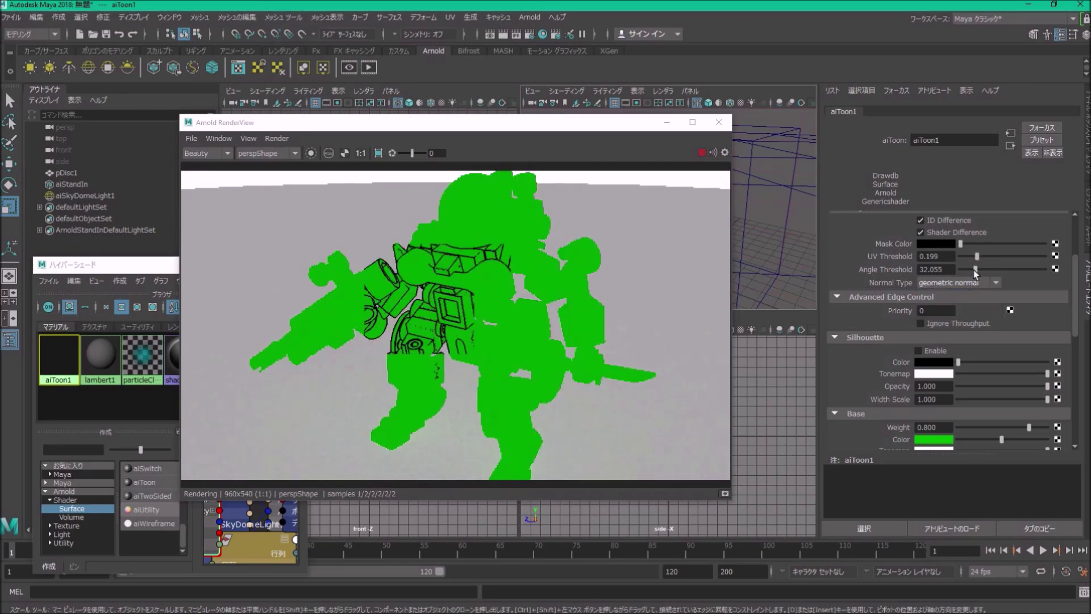
pyautogui.click(967, 270)
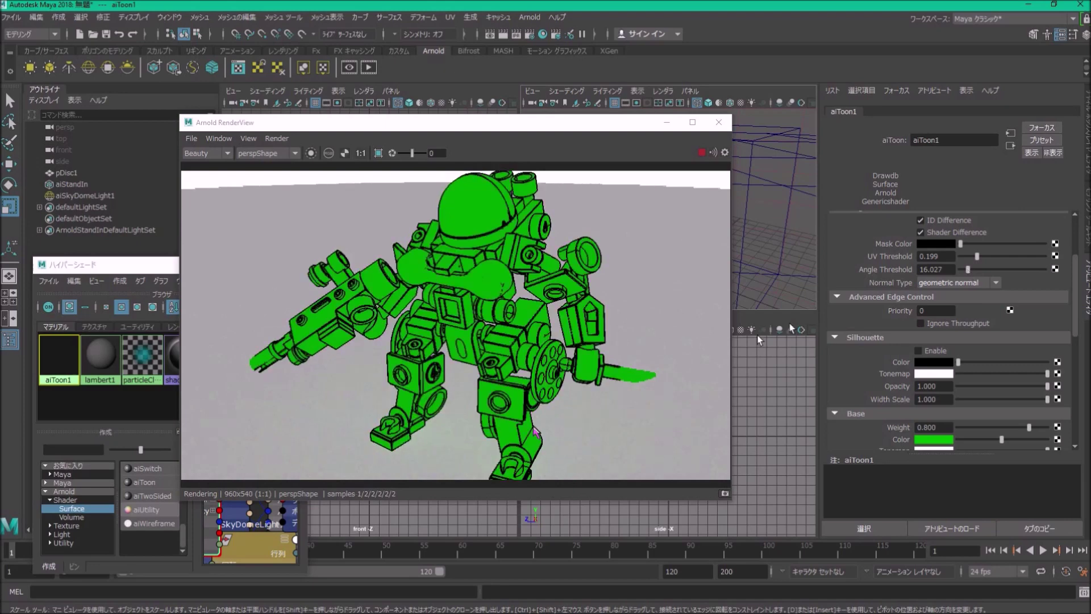
pyautogui.moveTo(522, 399)
pyautogui.keyDown('alt'); pyautogui.mouseDown()
pyautogui.moveTo(526, 414)
pyautogui.moveTo(537, 411)
pyautogui.mouseUp(); pyautogui.keyUp('alt')
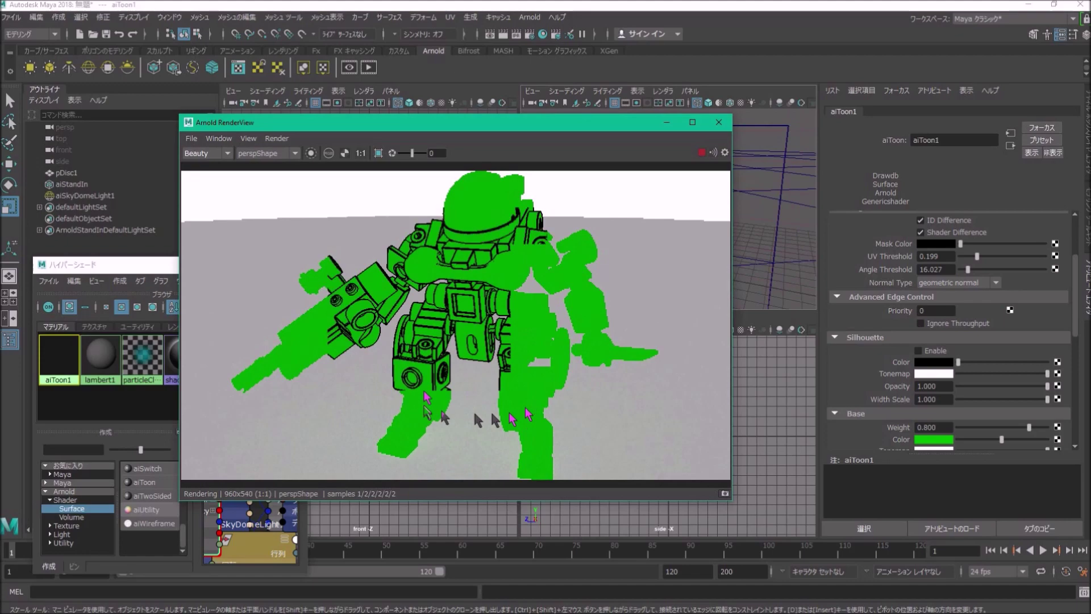
pyautogui.keyDown('alt'); pyautogui.moveTo(499, 366); pyautogui.dragTo(477, 375); pyautogui.keyUp('alt')
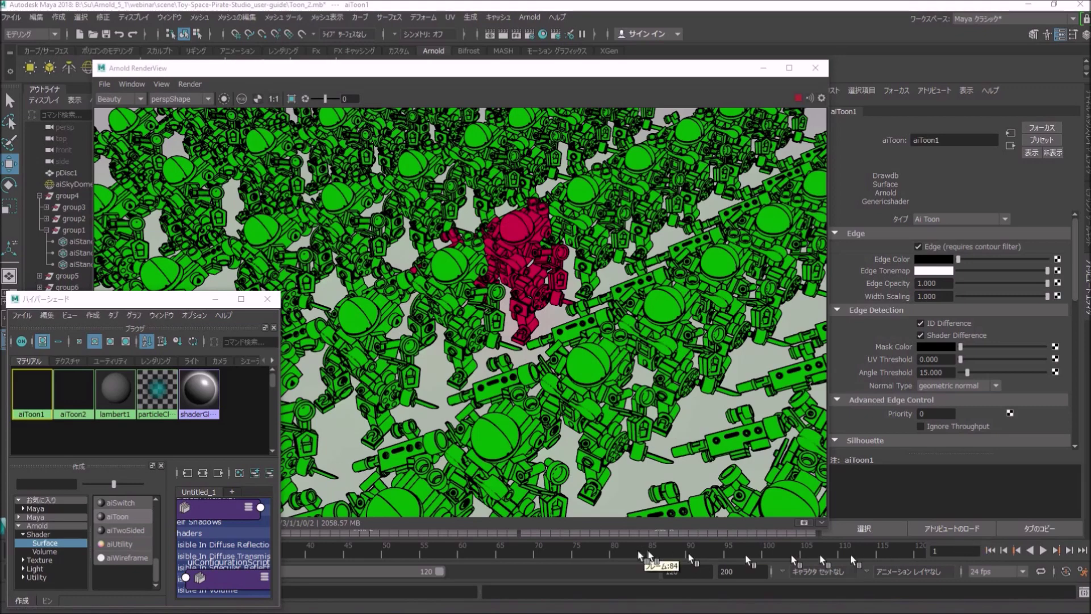
# In the robot crowd scene, connect an aiFacingRatio node with Invert enabled to aiToon1's edge Width Scaling.
pyautogui.click(405, 67)
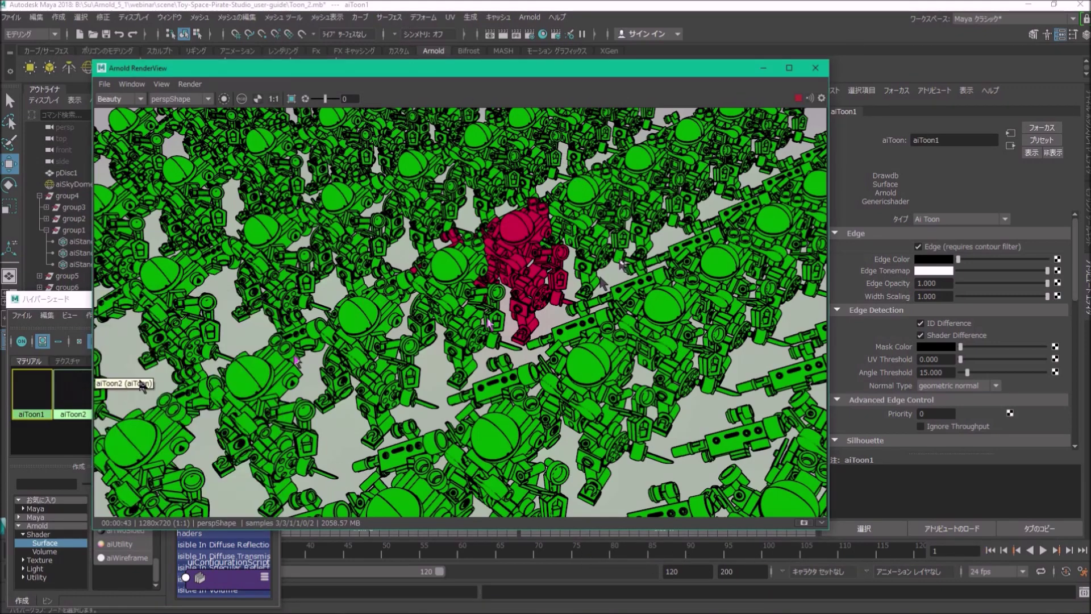
pyautogui.click(40, 398)
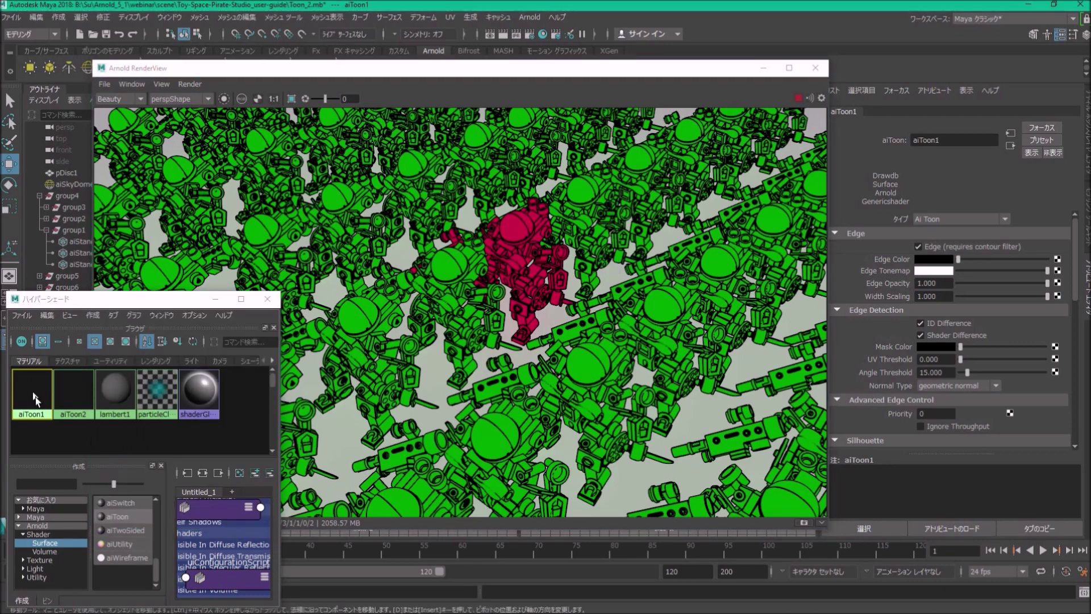
pyautogui.click(1055, 297)
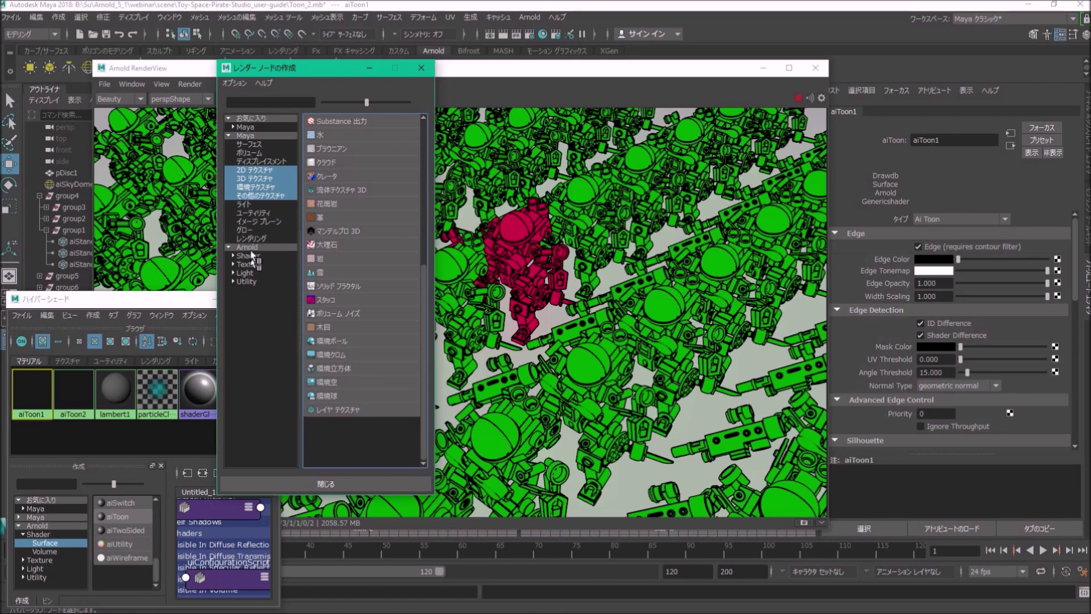
pyautogui.click(246, 281)
pyautogui.scroll(-3, 361, 264)
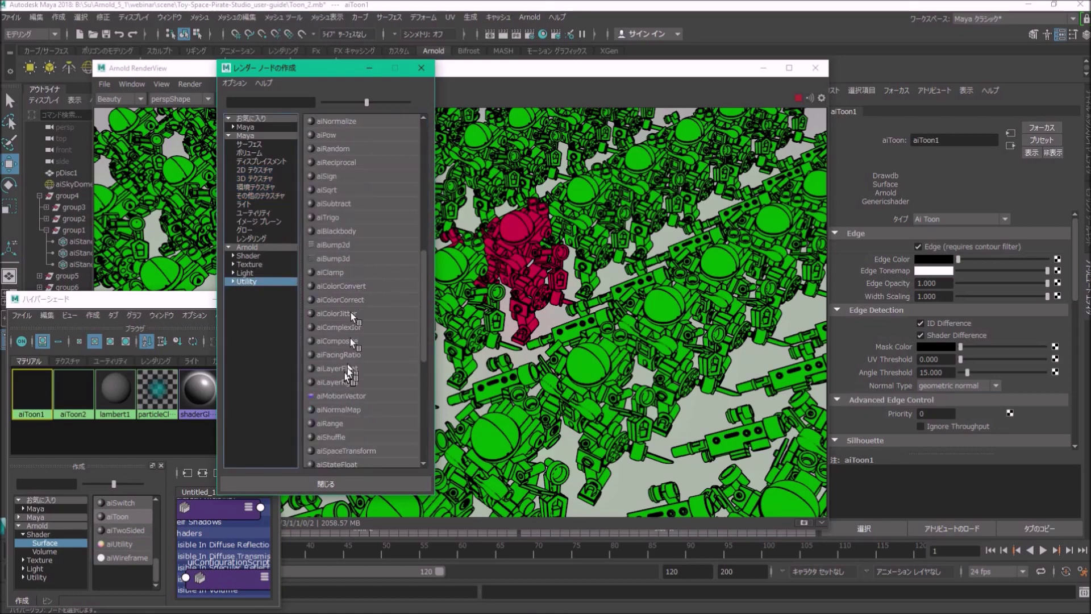
pyautogui.click(358, 356)
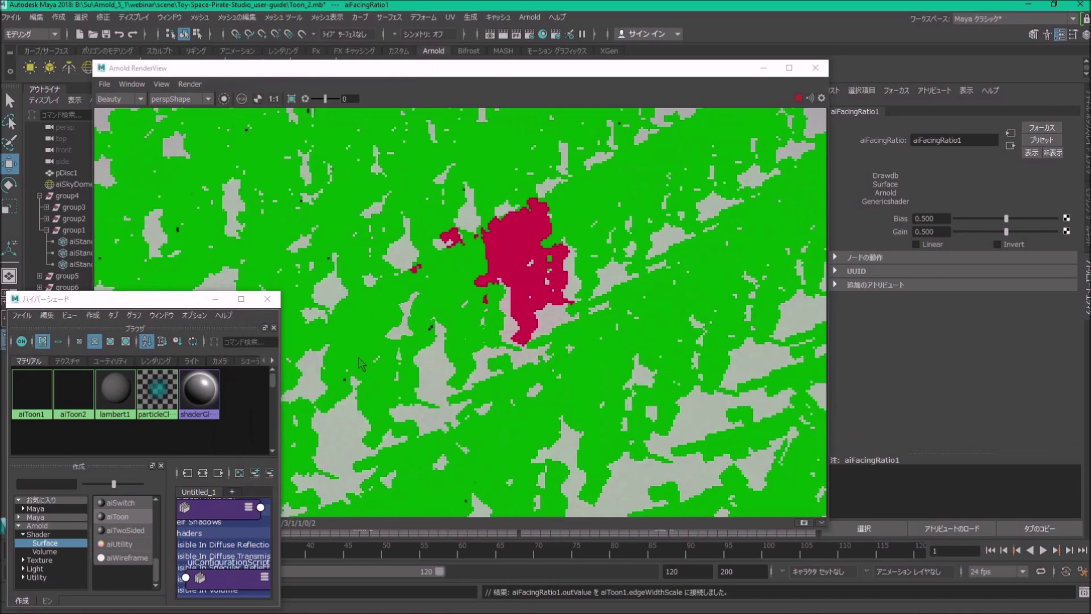
pyautogui.click(997, 244)
# Compare Snapshot_04 and Snapshot_05 of the robot crowd as a split A/B view in the render window.
pyautogui.click(437, 71)
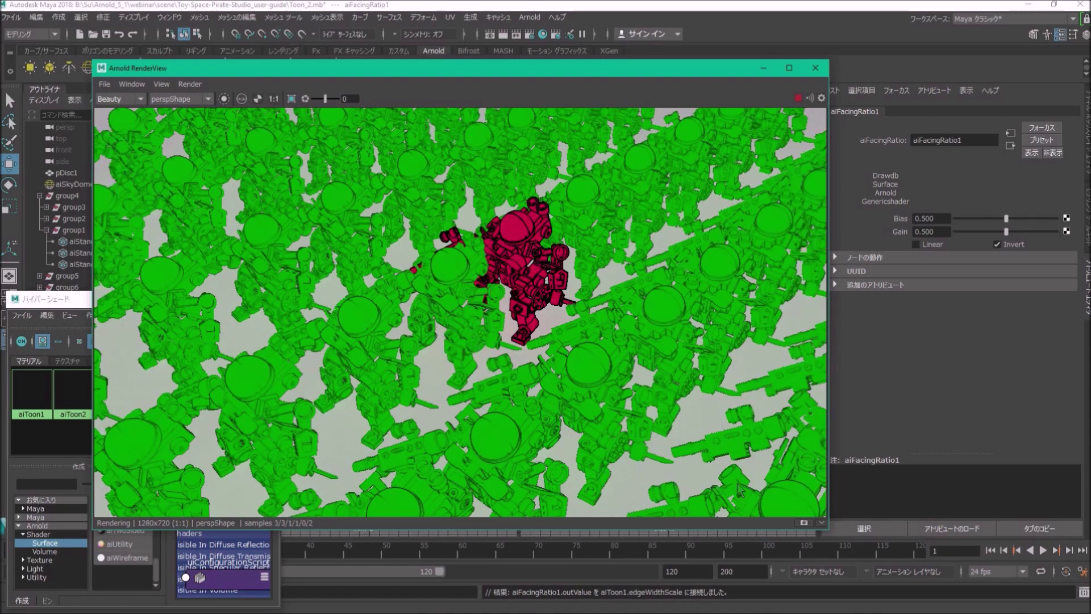
pyautogui.click(1043, 497)
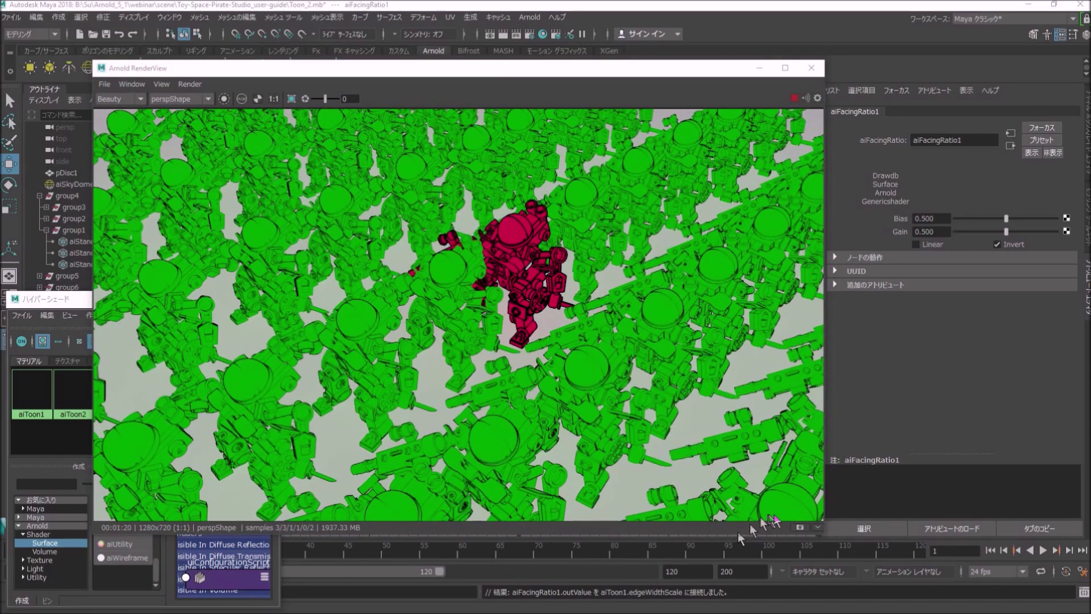
pyautogui.click(817, 527)
pyautogui.click(817, 527)
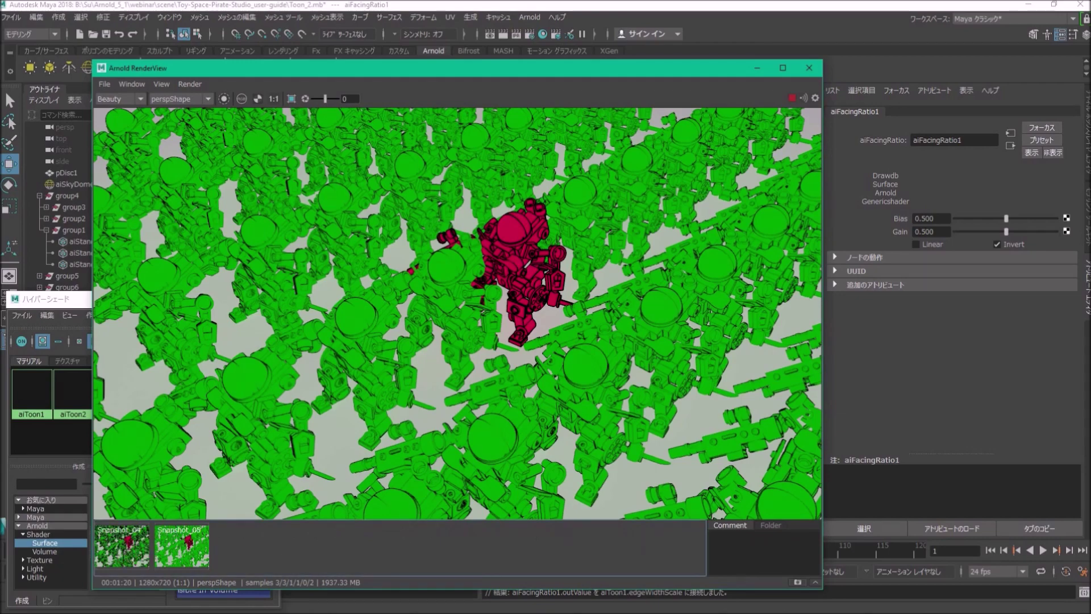
pyautogui.rightClick(122, 549)
pyautogui.rightClick(191, 548)
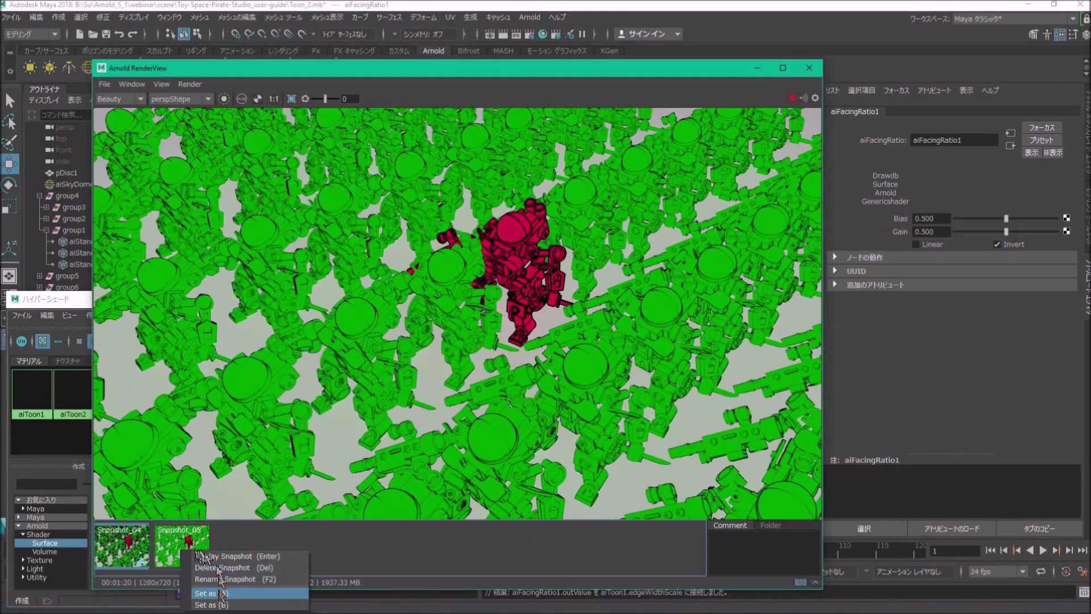
pyautogui.click(220, 593)
pyautogui.moveTo(301, 245); pyautogui.dragTo(469, 363)
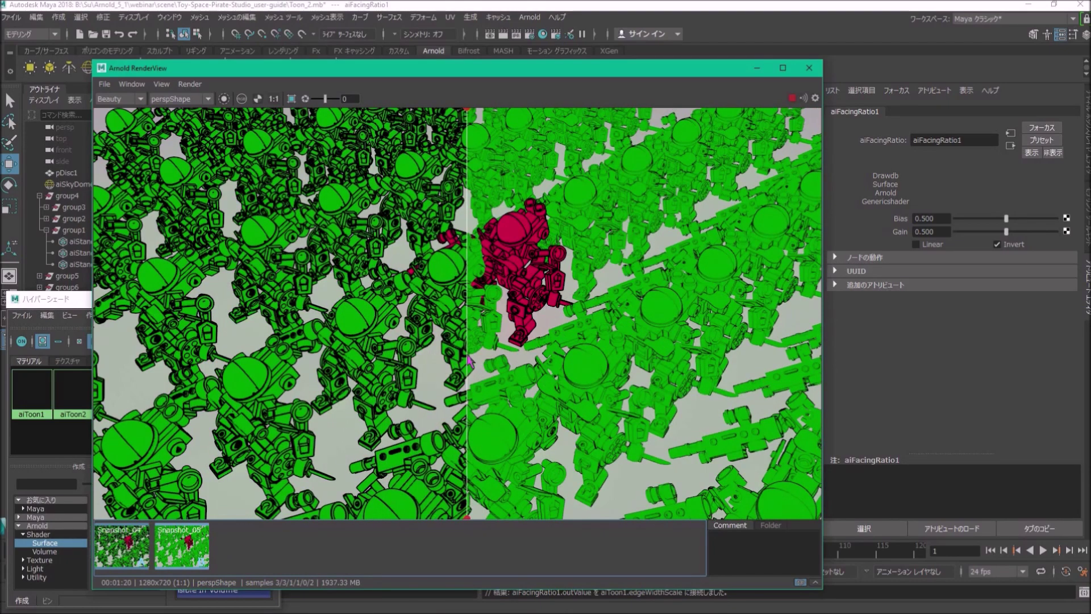